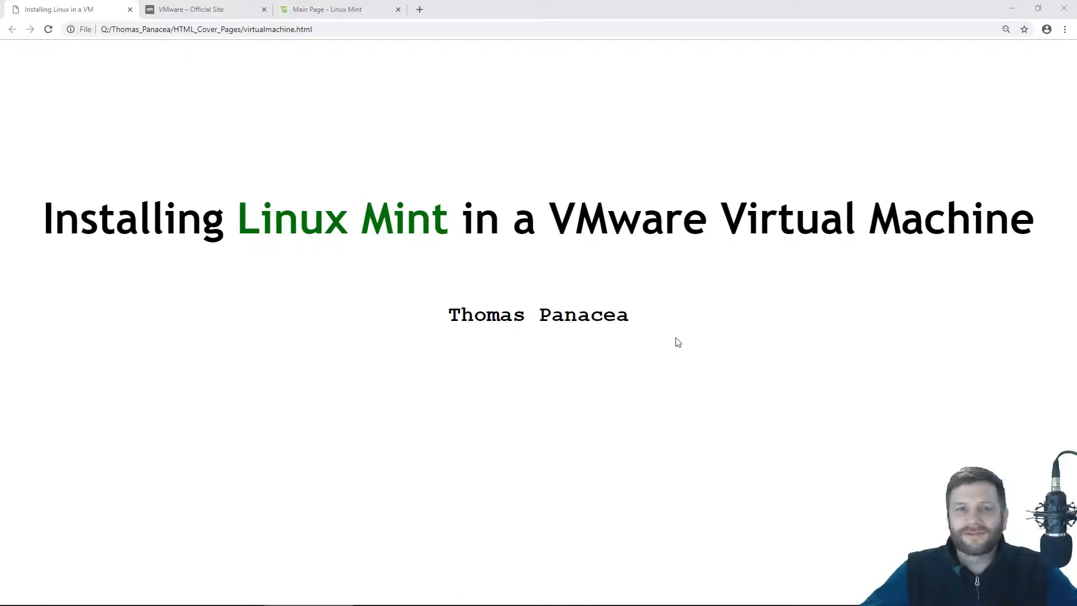
Step: On the VMware site, find the Workstation Player product page and open its download page
{"action": "left_click", "coordinate": [188, 10]}
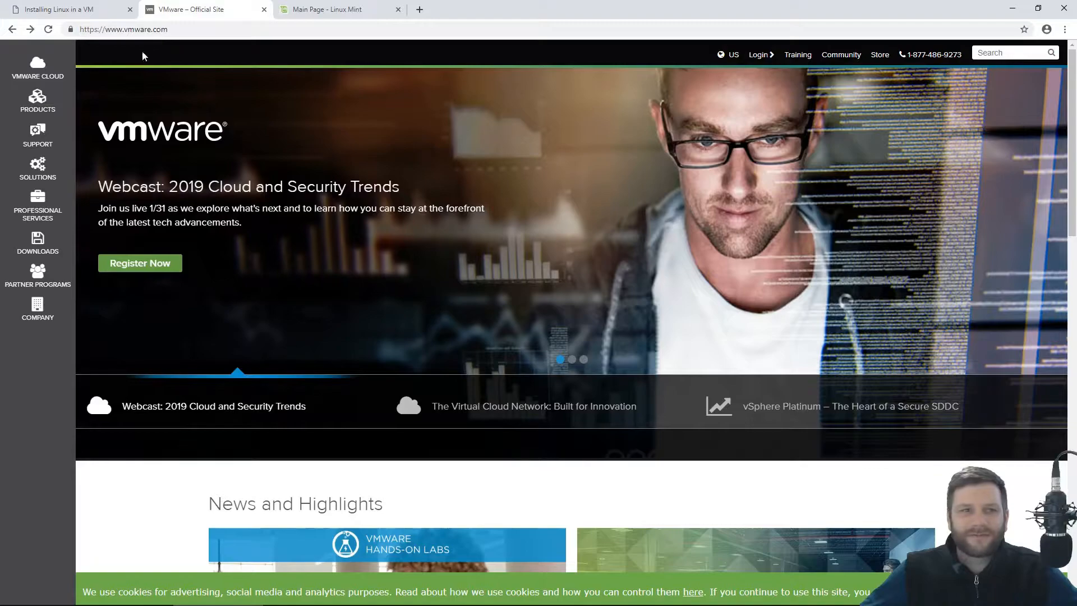
{"action": "left_click", "coordinate": [38, 101]}
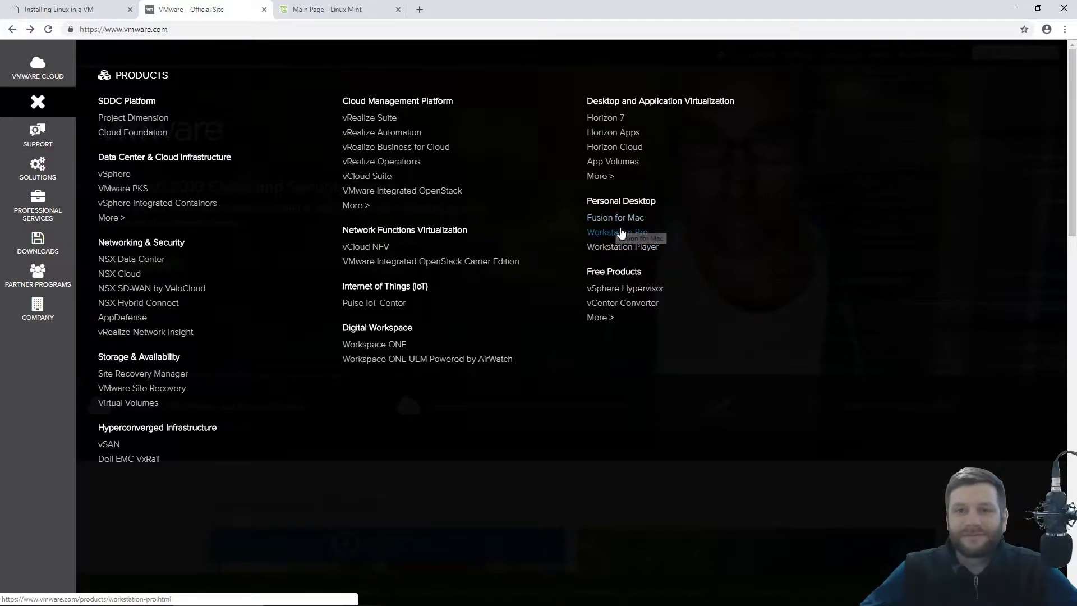
{"action": "left_click", "coordinate": [621, 247]}
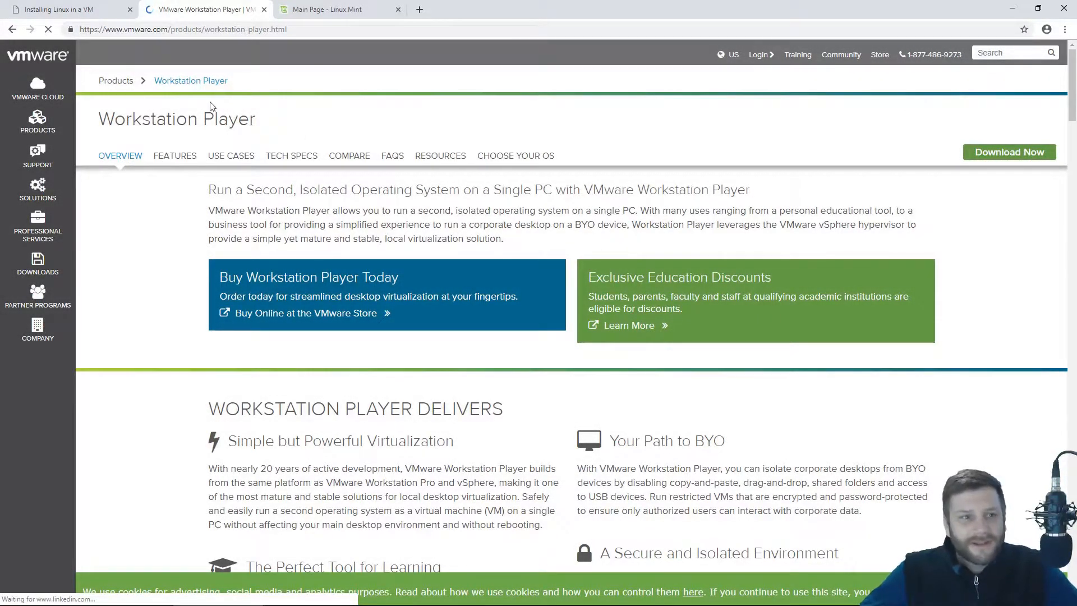
{"action": "left_click_drag", "start_coordinate": [136, 118], "coordinate": [239, 119]}
{"action": "left_click", "coordinate": [395, 106]}
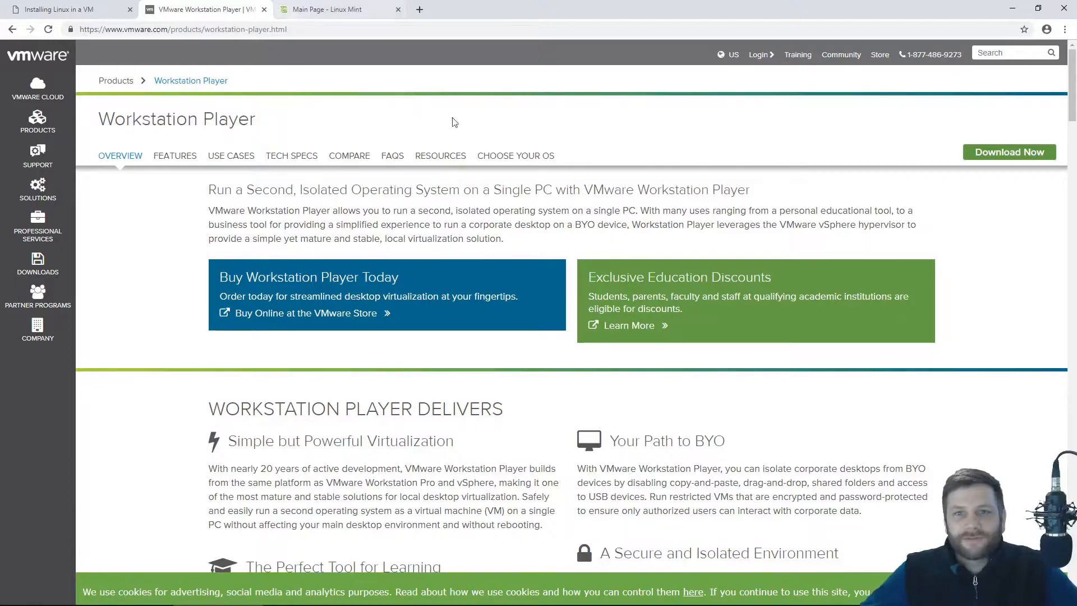
{"action": "left_click", "coordinate": [1020, 151]}
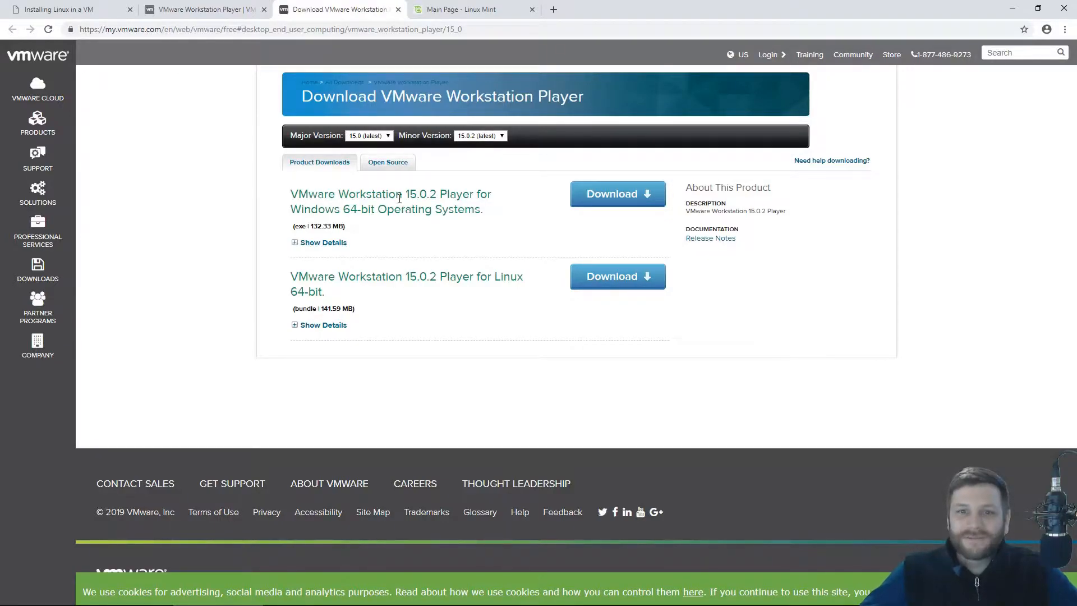
Step: On the Linux Mint site, open the Cinnamon 64-bit edition's download page and look through its download mirrors
{"action": "left_click", "coordinate": [449, 9]}
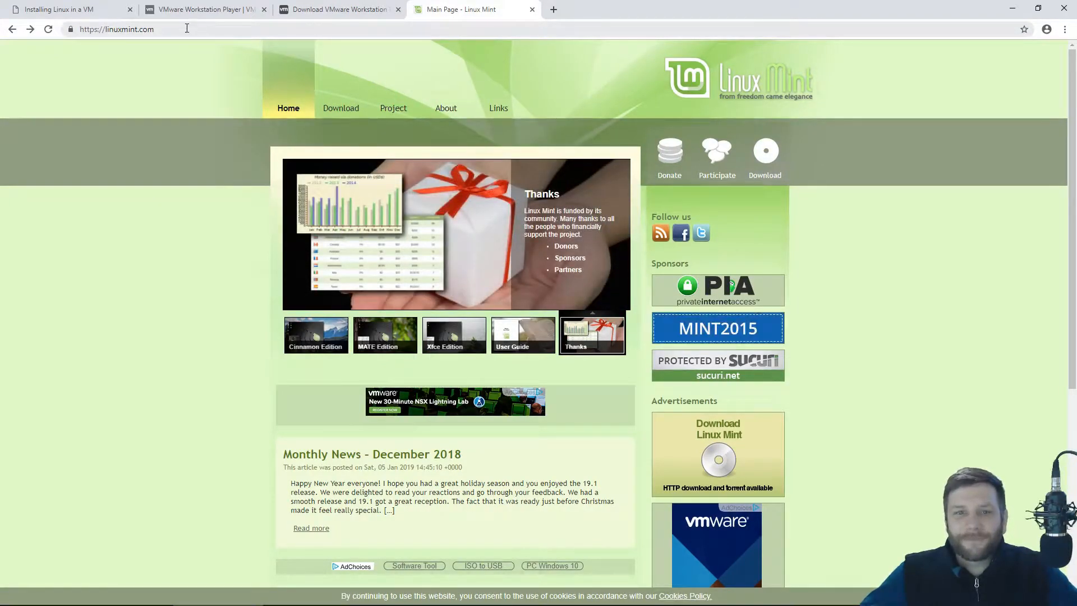
{"action": "left_click", "coordinate": [340, 108]}
{"action": "scroll", "coordinate": [196, 367], "scroll_direction": "down", "scroll_amount": 5}
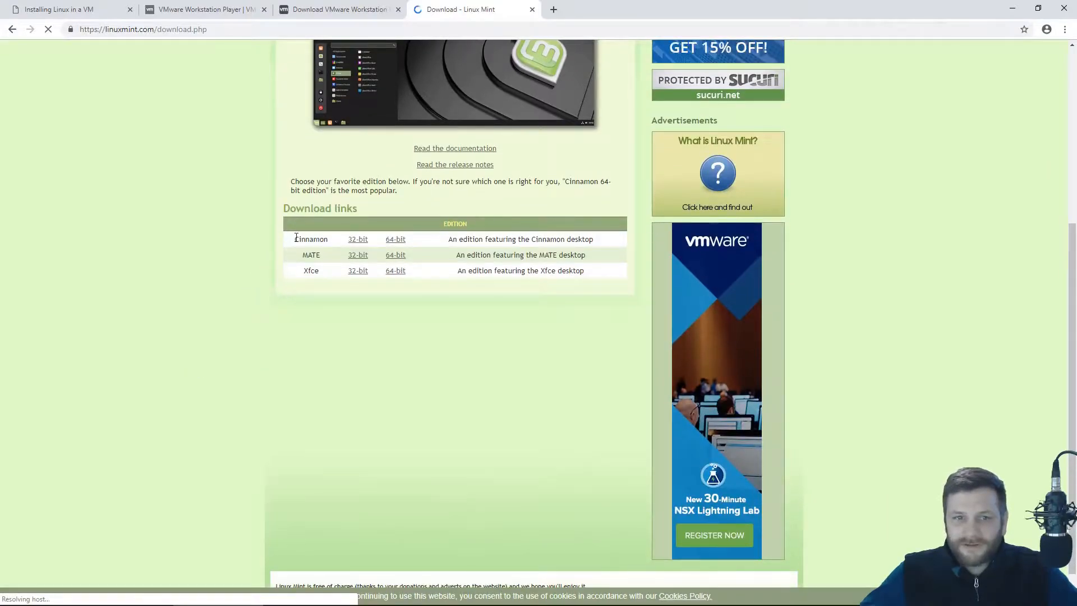
{"action": "left_click_drag", "start_coordinate": [295, 240], "coordinate": [326, 241]}
{"action": "left_click", "coordinate": [328, 241]}
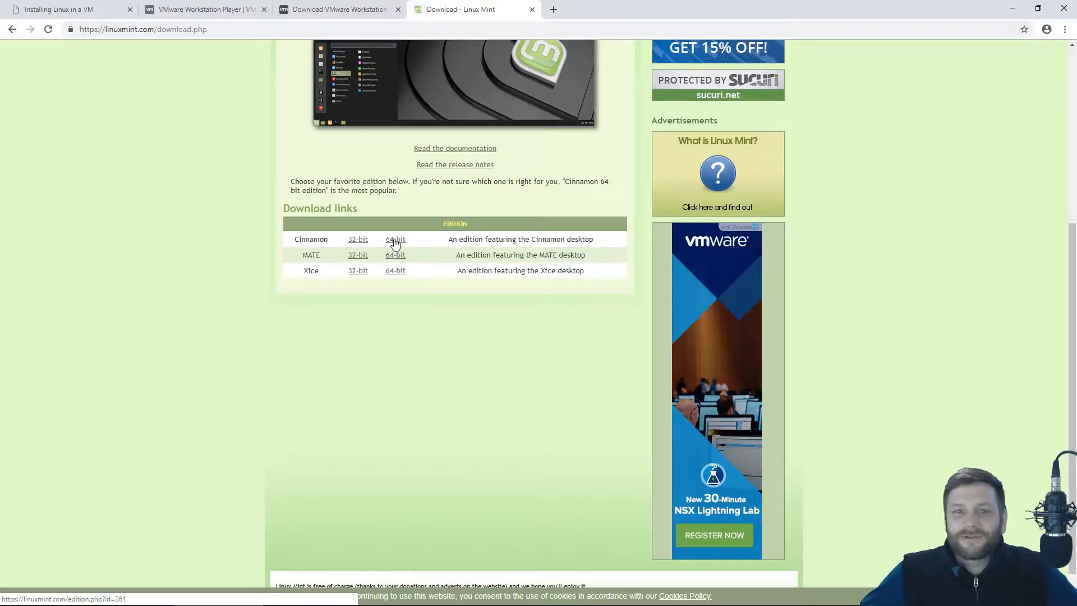
{"action": "left_click", "coordinate": [395, 241]}
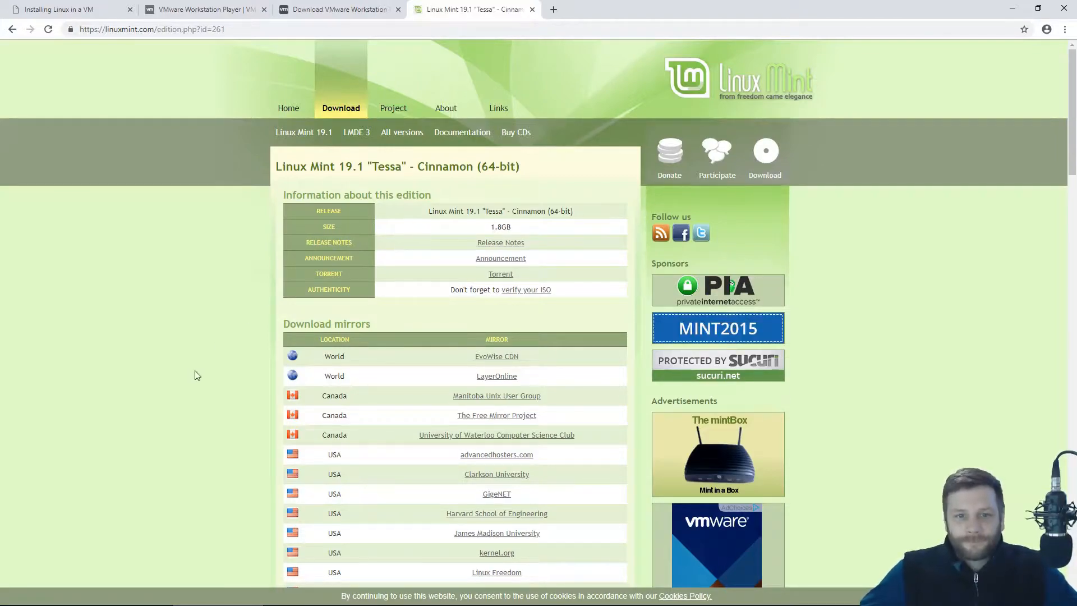
{"action": "scroll", "coordinate": [197, 374], "scroll_direction": "down", "scroll_amount": 2}
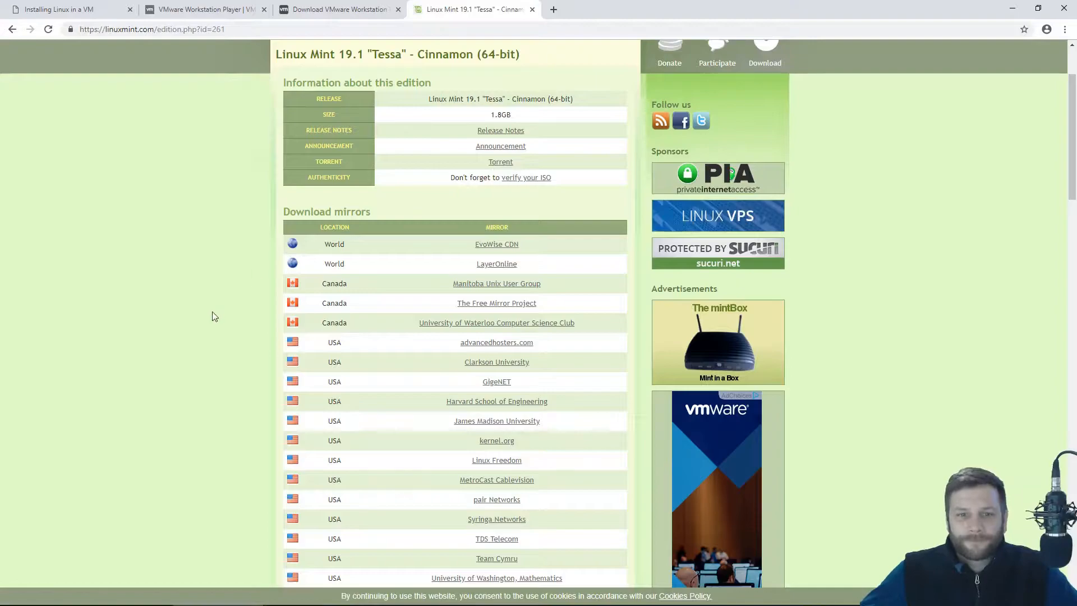
{"action": "scroll", "coordinate": [213, 317], "scroll_direction": "down", "scroll_amount": 1}
{"action": "scroll", "coordinate": [247, 268], "scroll_direction": "down", "scroll_amount": 2}
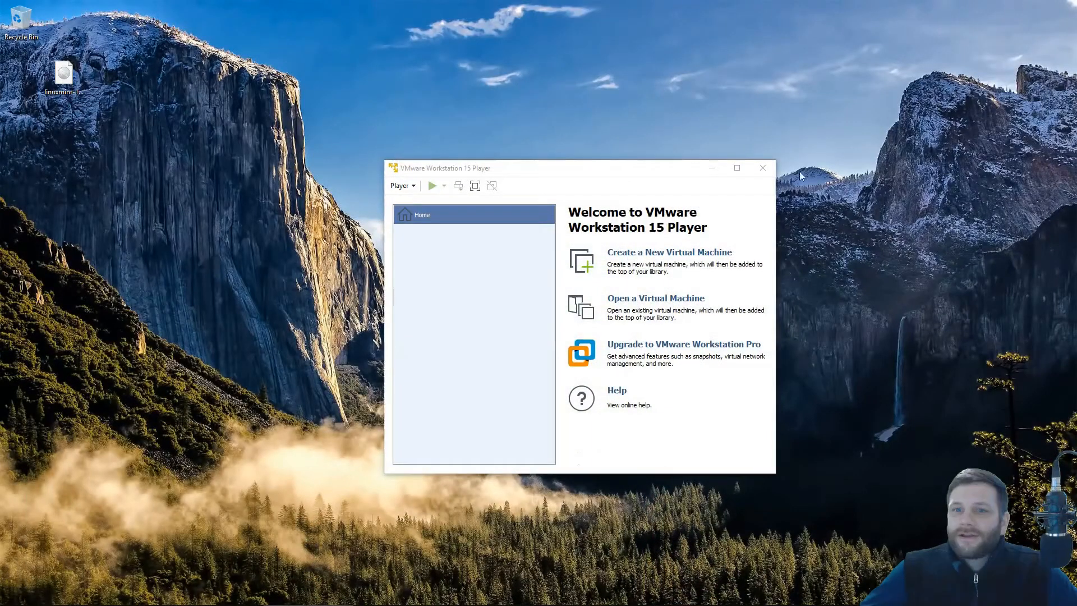
Step: Switch to VMware Workstation 15 Player, reposition its window on the desktop, and place the Linux Mint ISO icon beneath the Recycle Bin
{"action": "left_click_drag", "start_coordinate": [513, 169], "coordinate": [468, 155]}
{"action": "left_click_drag", "start_coordinate": [66, 73], "coordinate": [21, 72]}
{"action": "left_click_drag", "start_coordinate": [500, 157], "coordinate": [477, 129]}
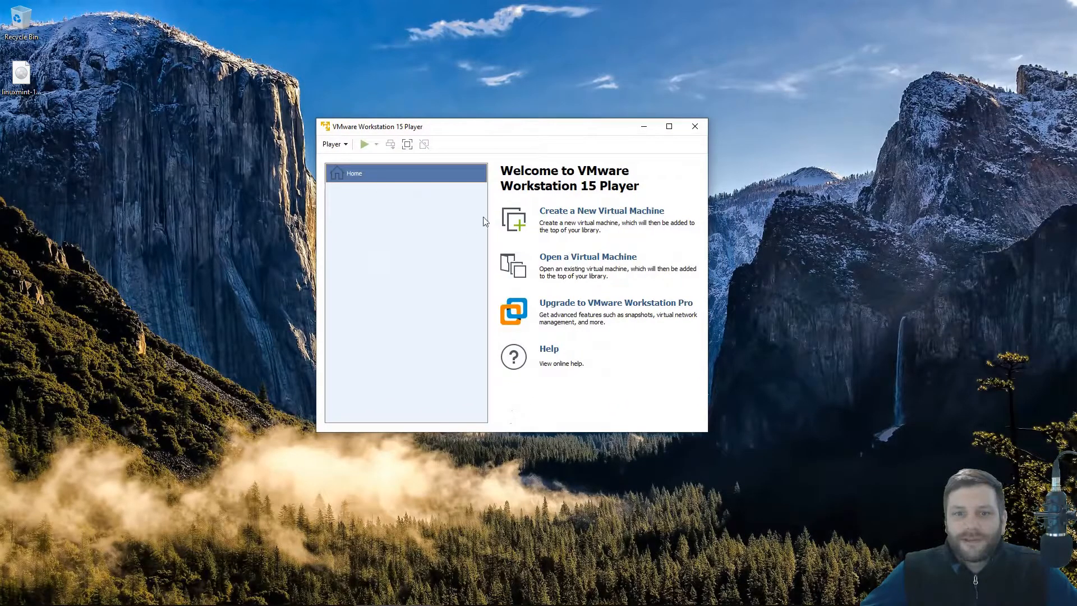
Step: Start a new virtual machine that installs from the disc image linuxmint-19.1-cinnamon-64bit.iso on the Desktop
{"action": "left_click", "coordinate": [597, 212]}
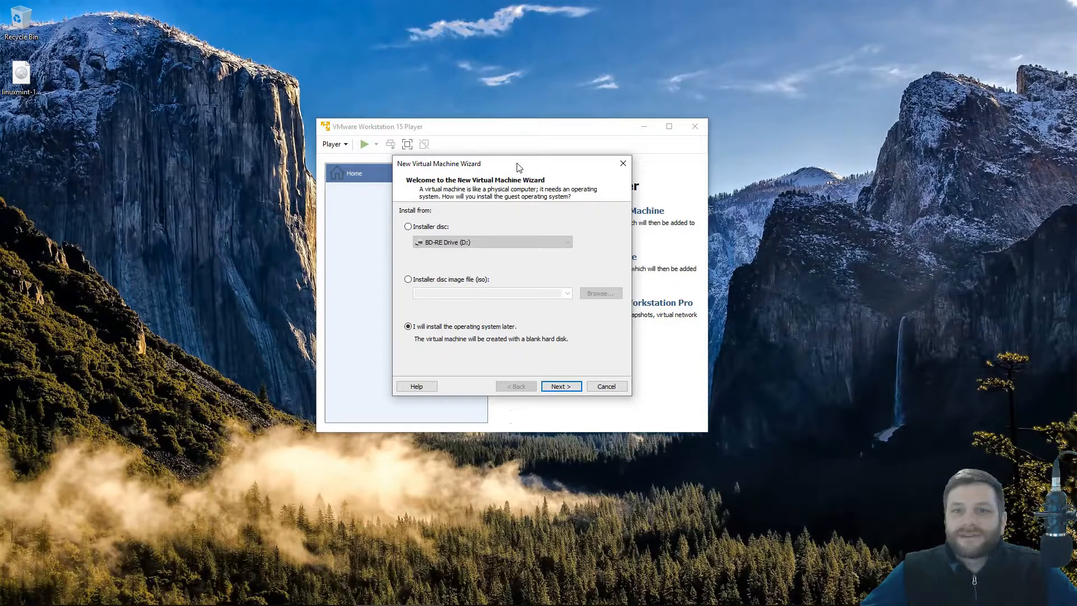
{"action": "left_click_drag", "start_coordinate": [24, 100], "coordinate": [31, 77]}
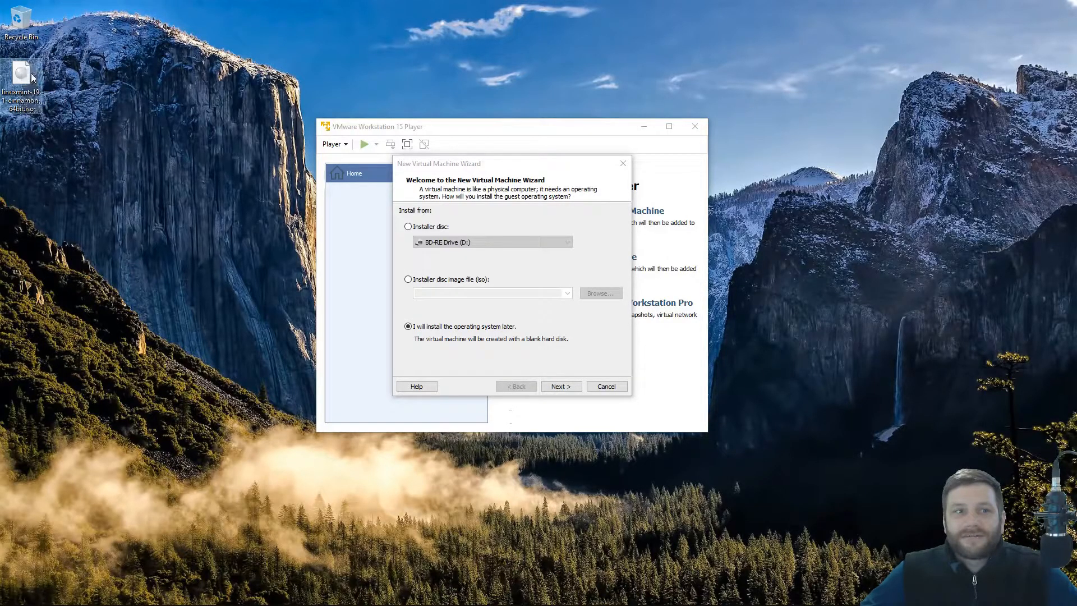
{"action": "left_click", "coordinate": [408, 279]}
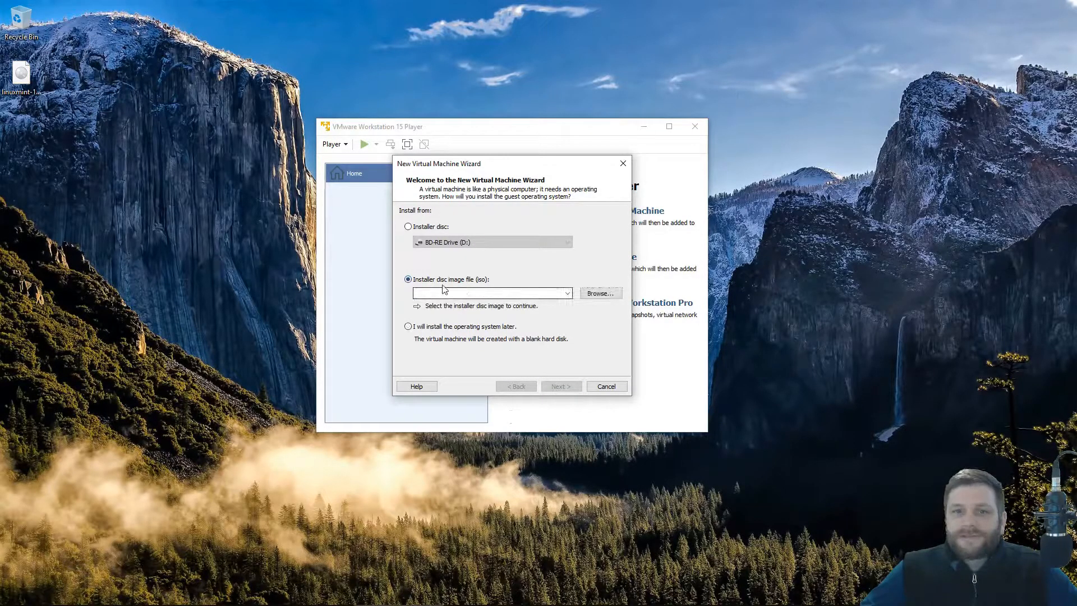
{"action": "left_click", "coordinate": [595, 294]}
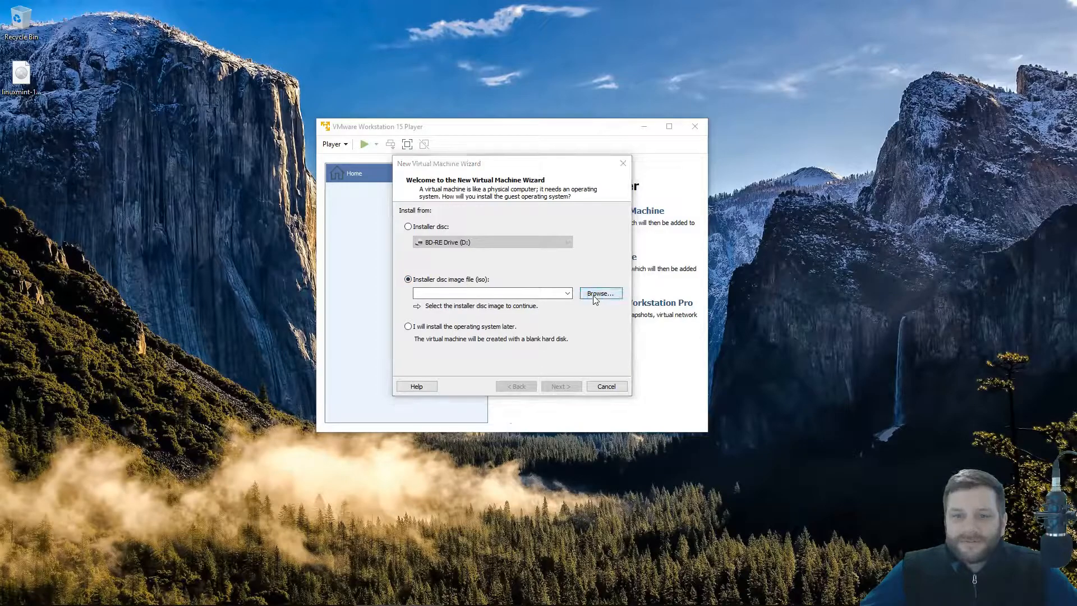
{"action": "left_click", "coordinate": [551, 250]}
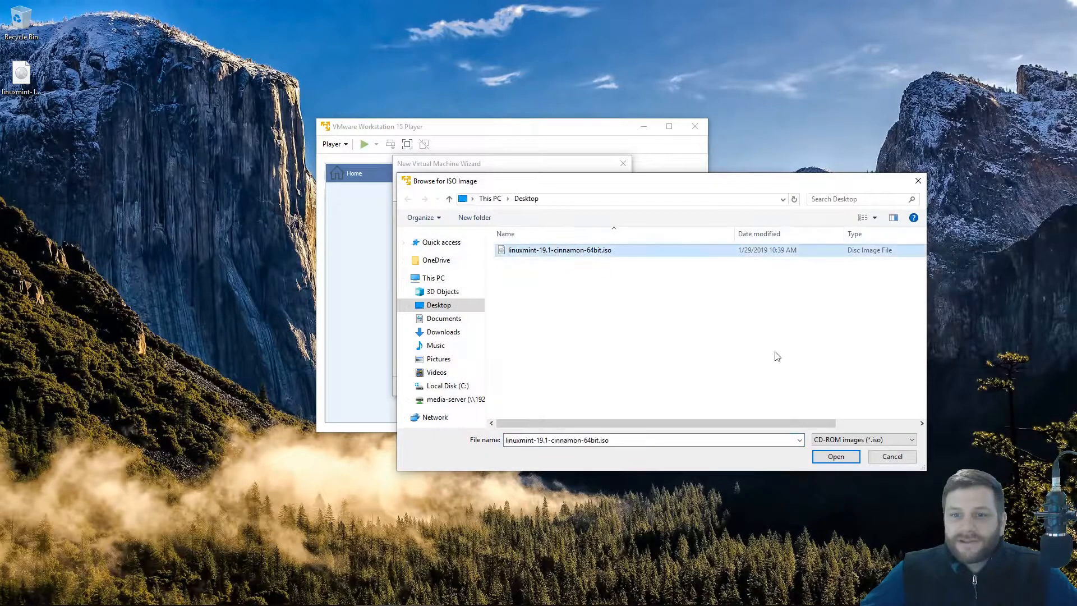
{"action": "left_click", "coordinate": [830, 457]}
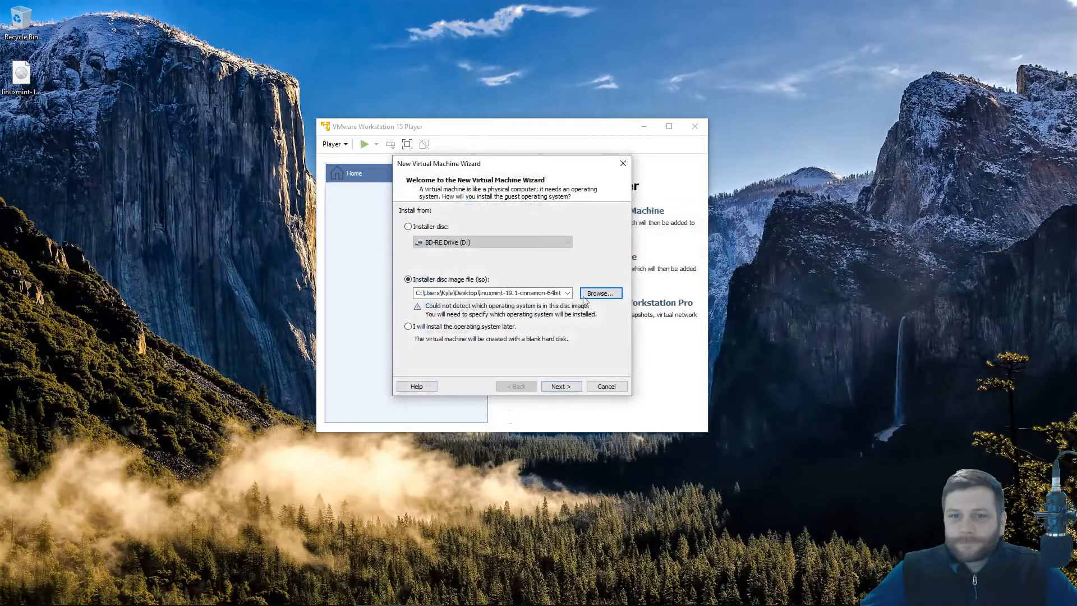
{"action": "left_click", "coordinate": [570, 386]}
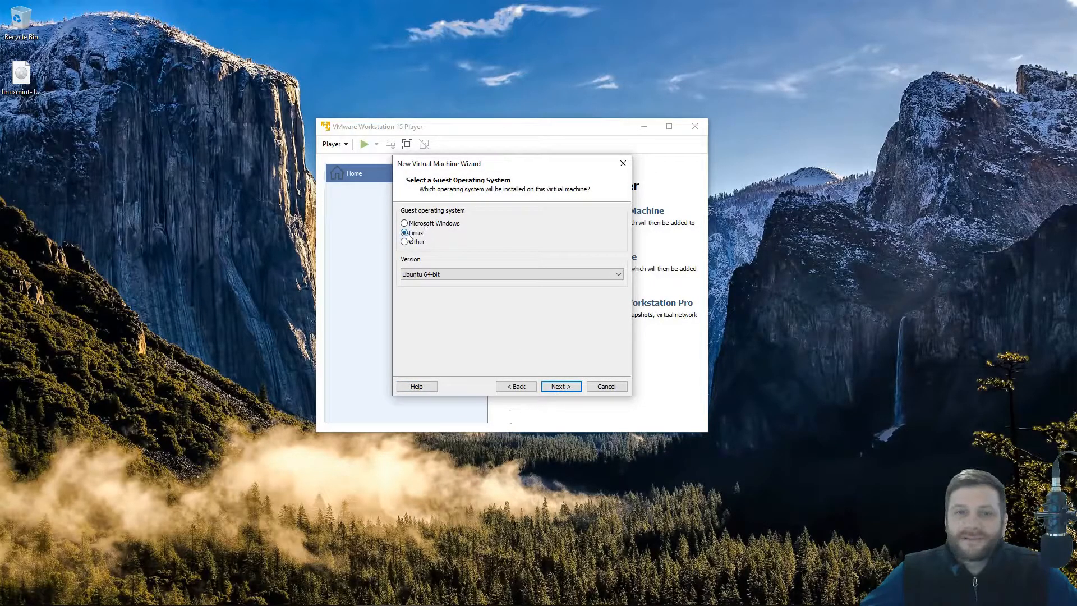
Step: Set the guest operating system to Linux, version Ubuntu 64-bit, and continue to the naming page
{"action": "left_click", "coordinate": [474, 277]}
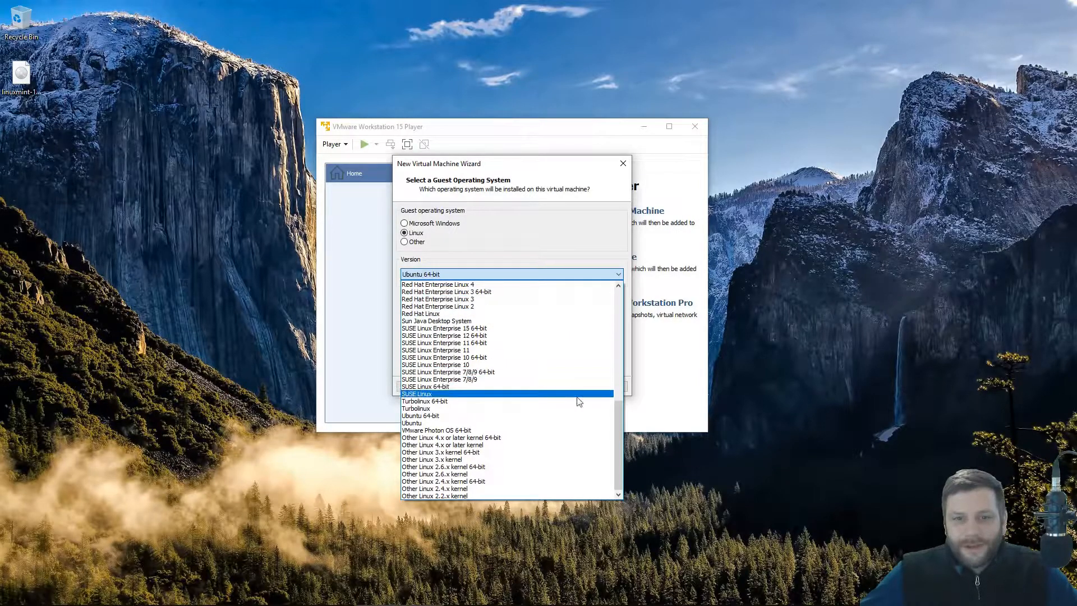
{"action": "left_click_drag", "start_coordinate": [621, 427], "coordinate": [614, 455]}
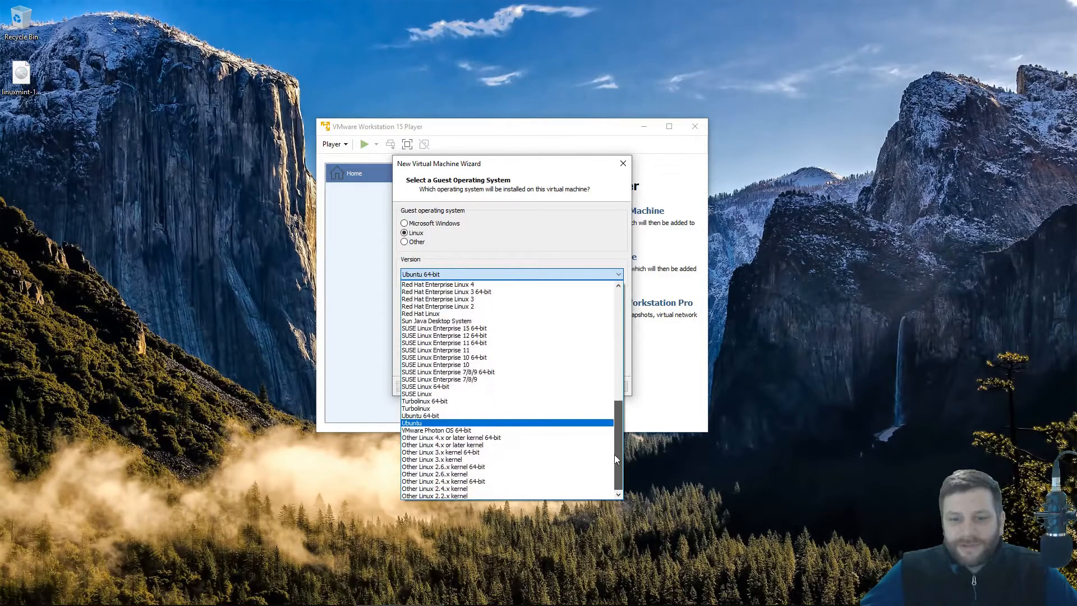
{"action": "left_click", "coordinate": [442, 417]}
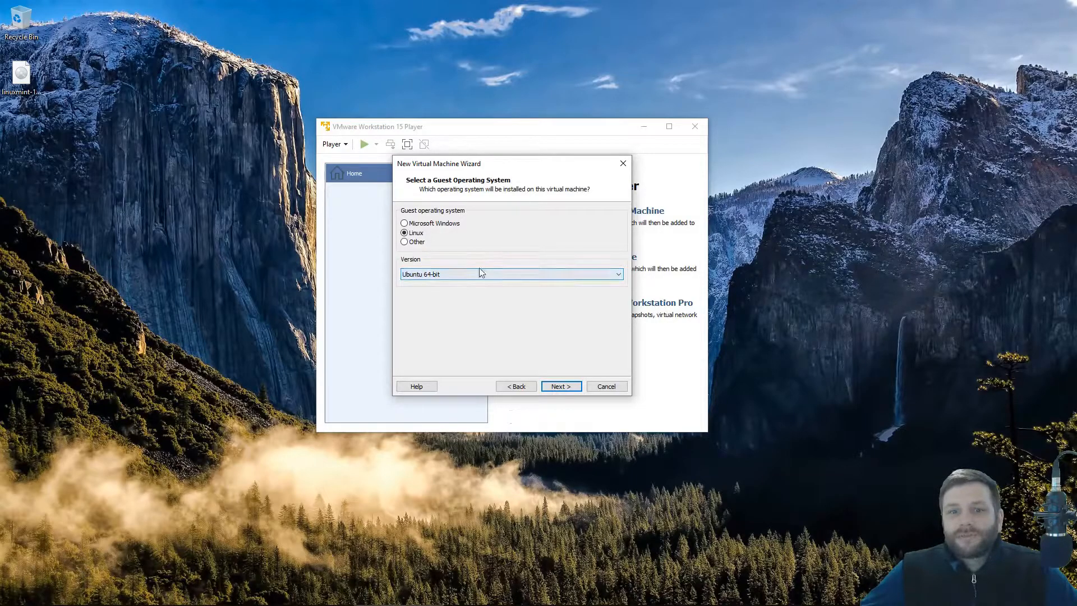
{"action": "left_click", "coordinate": [558, 387]}
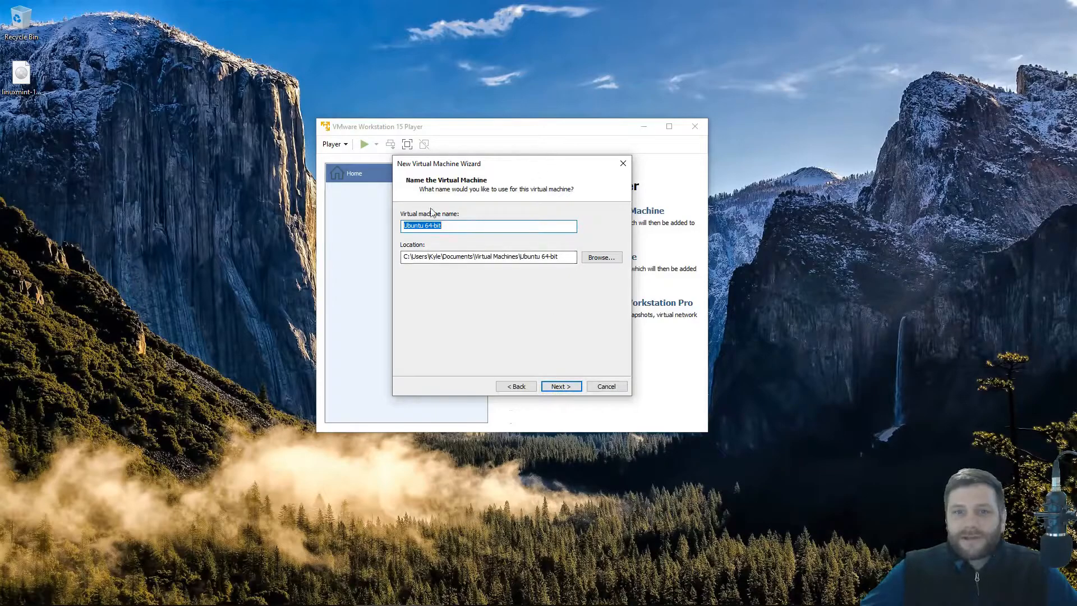
Step: Name the virtual machine Linux_Mintx64, keep the matching default location, and continue to the disk capacity page
{"action": "left_click_drag", "start_coordinate": [466, 225], "coordinate": [402, 226]}
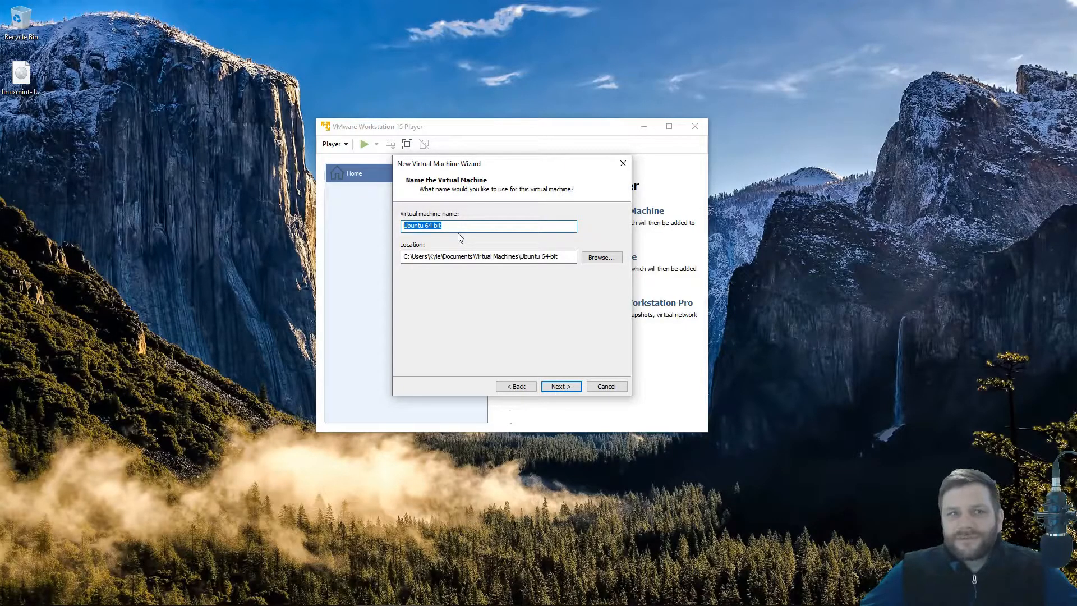
{"action": "type", "text": "Linux_M"}
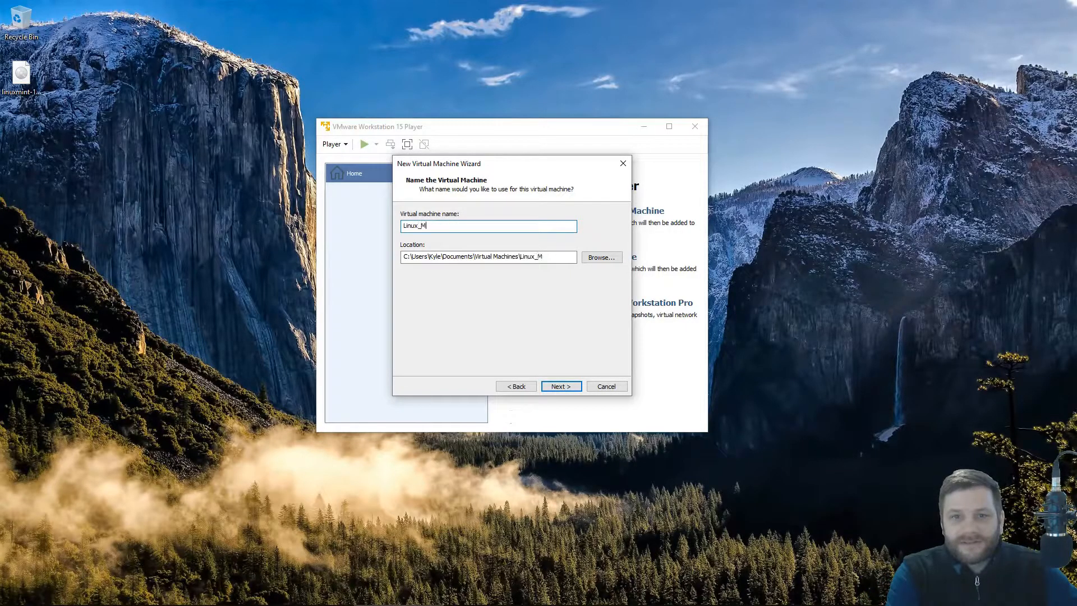
{"action": "type", "text": "intx64"}
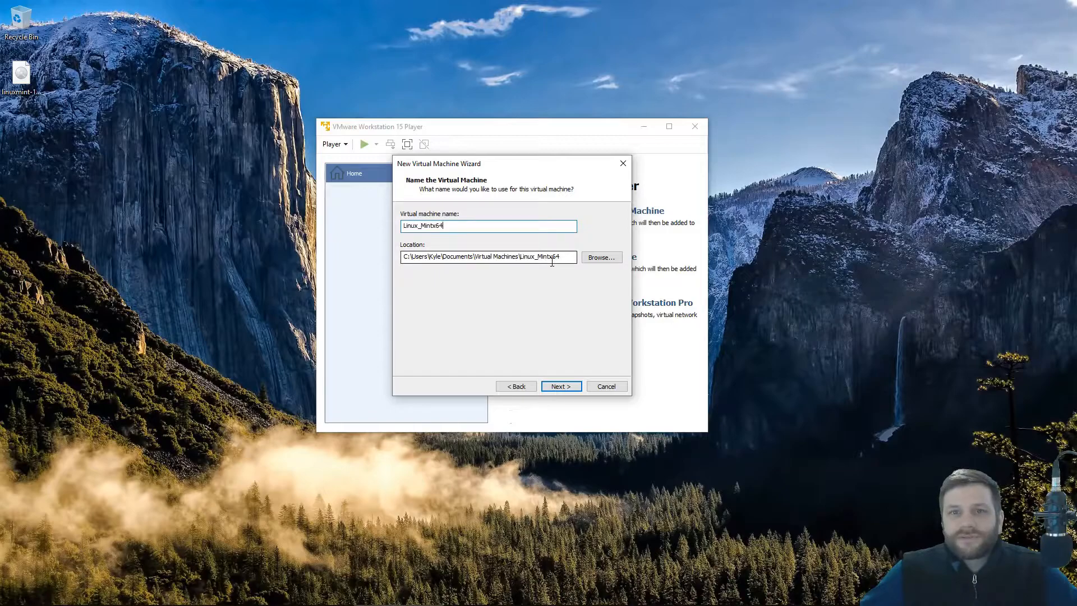
{"action": "left_click", "coordinate": [560, 386]}
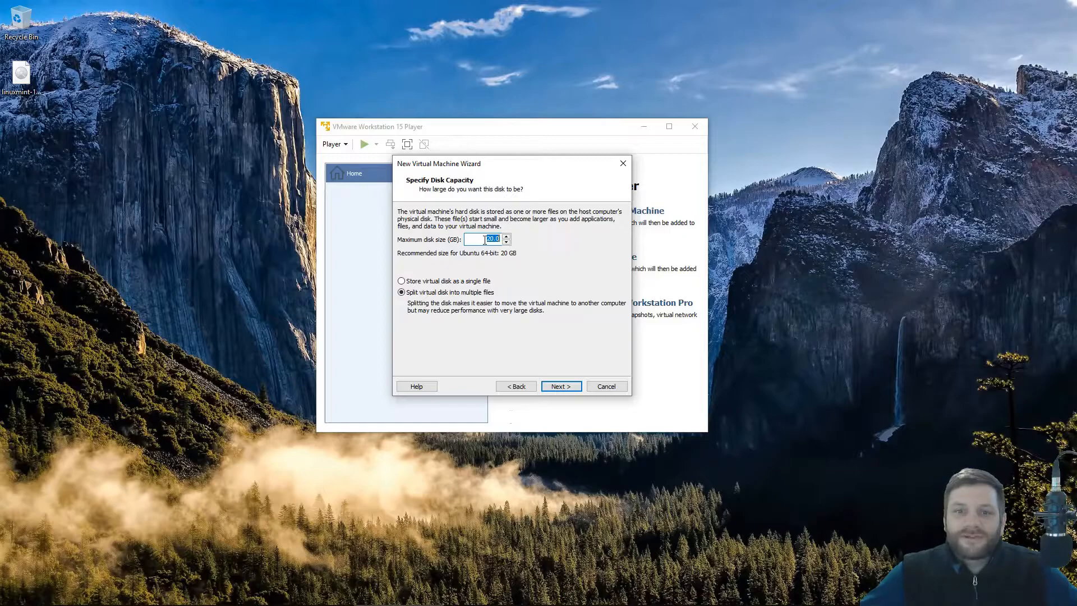
Step: Accept a maximum disk size of 20 GB split into multiple files and review the virtual machine's settings summary
{"action": "left_click", "coordinate": [485, 240]}
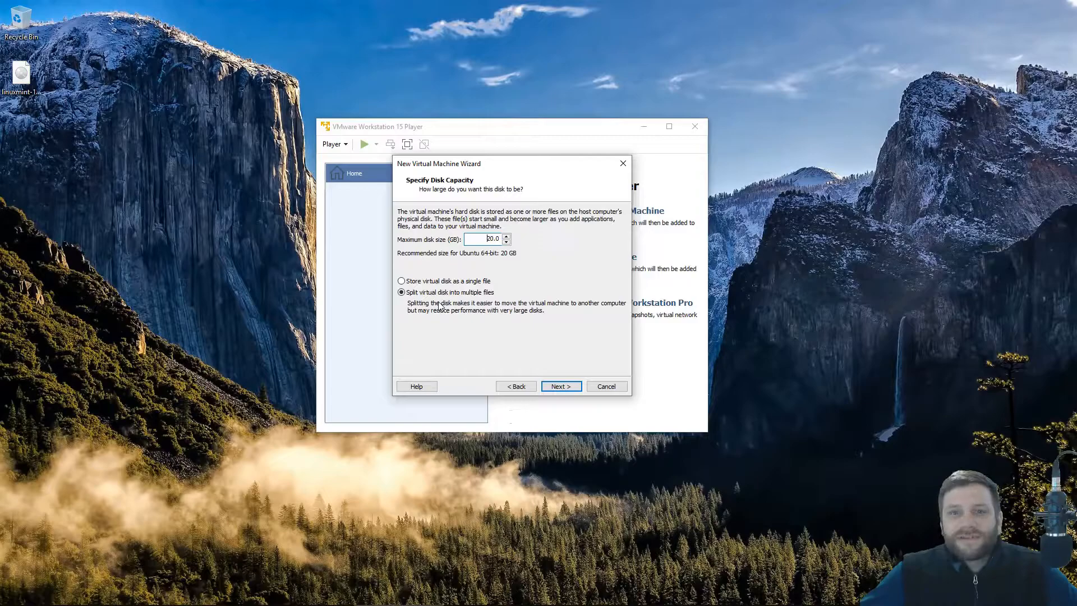
{"action": "left_click", "coordinate": [560, 386]}
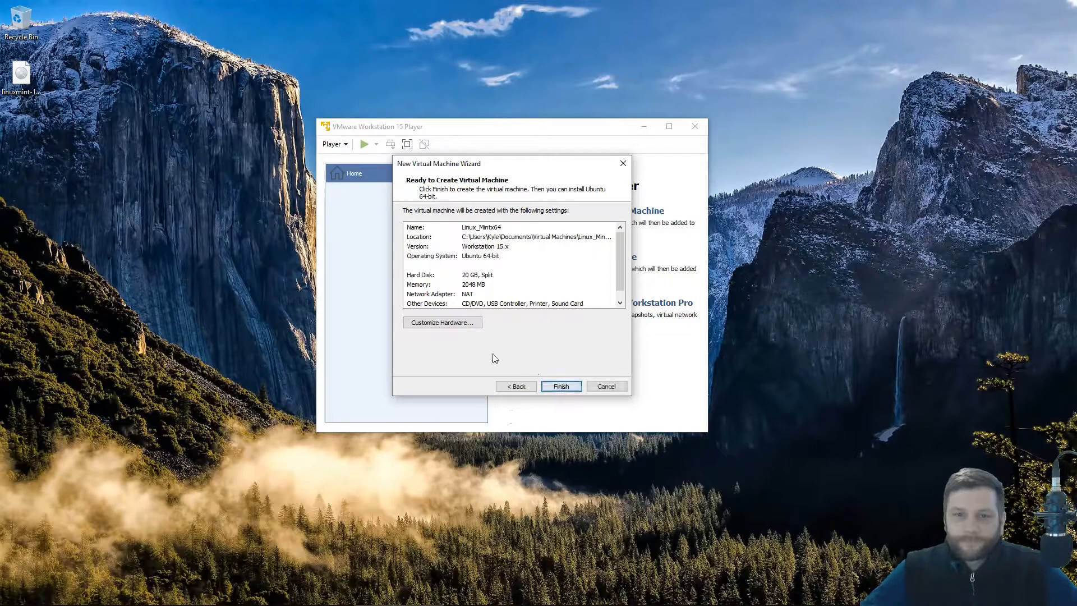
{"action": "mouse_move", "coordinate": [623, 238]}
{"action": "left_mouse_down"}
{"action": "mouse_move", "coordinate": [617, 260]}
{"action": "mouse_move", "coordinate": [618, 241]}
{"action": "left_mouse_up"}
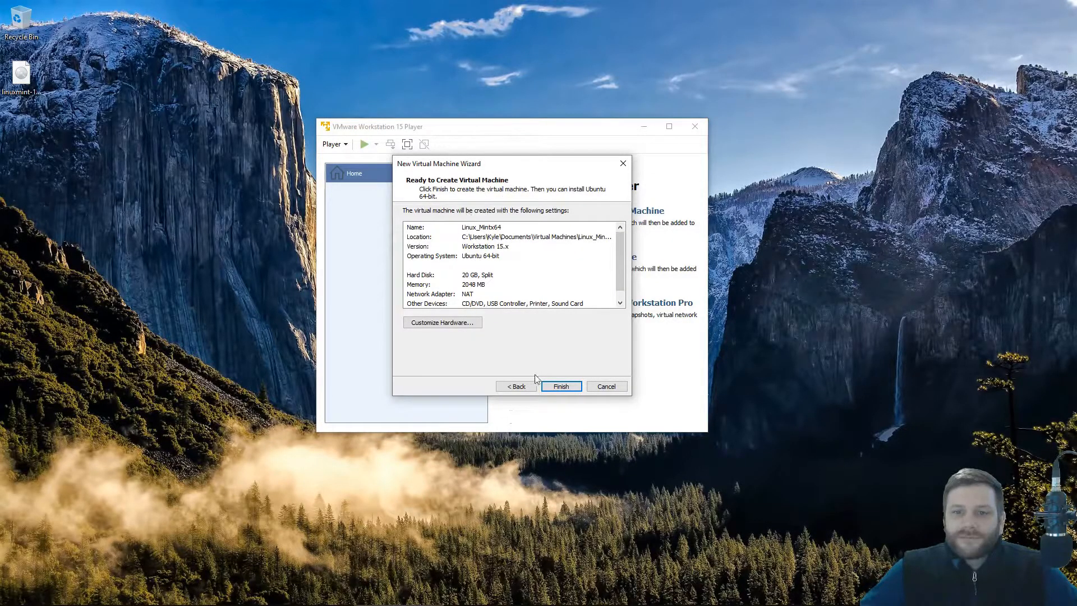
Step: Customize the virtual machine's hardware with 8192 MB of memory and 2 processor cores
{"action": "left_click", "coordinate": [429, 327]}
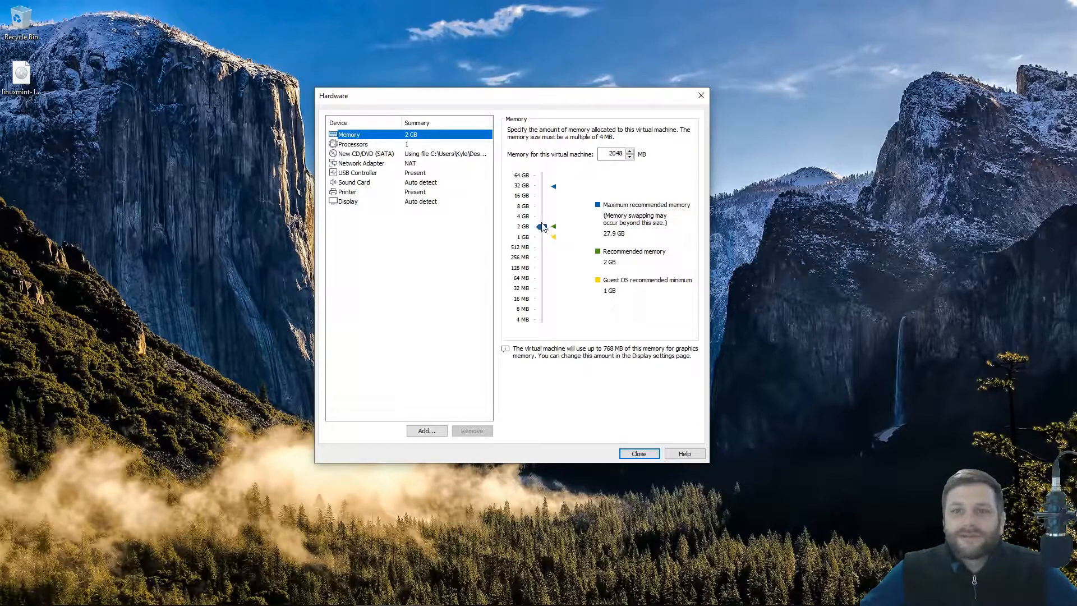
{"action": "left_click_drag", "start_coordinate": [544, 227], "coordinate": [542, 205]}
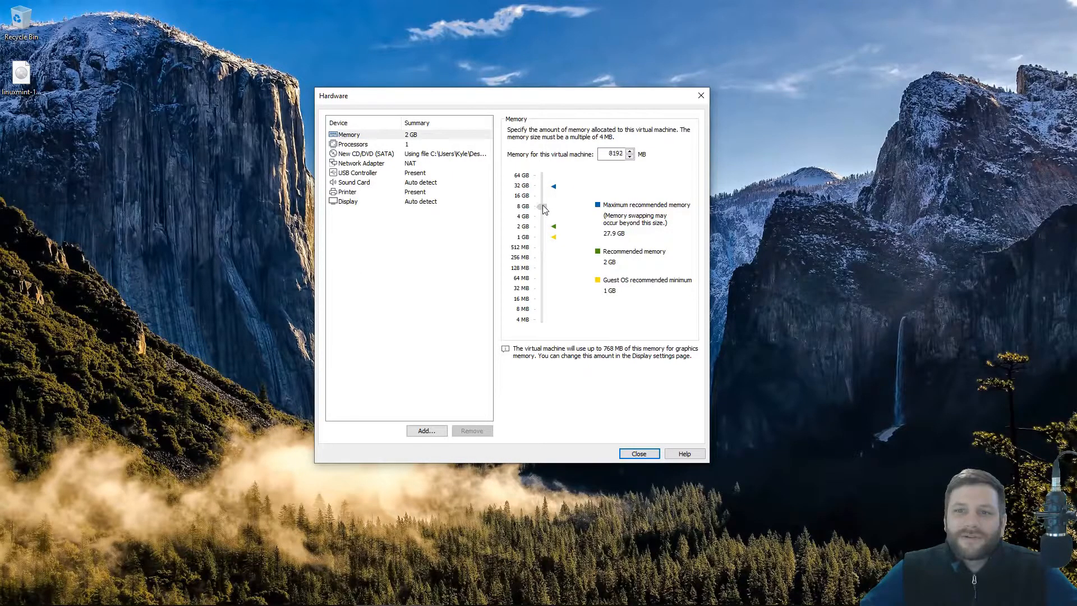
{"action": "left_click", "coordinate": [388, 145]}
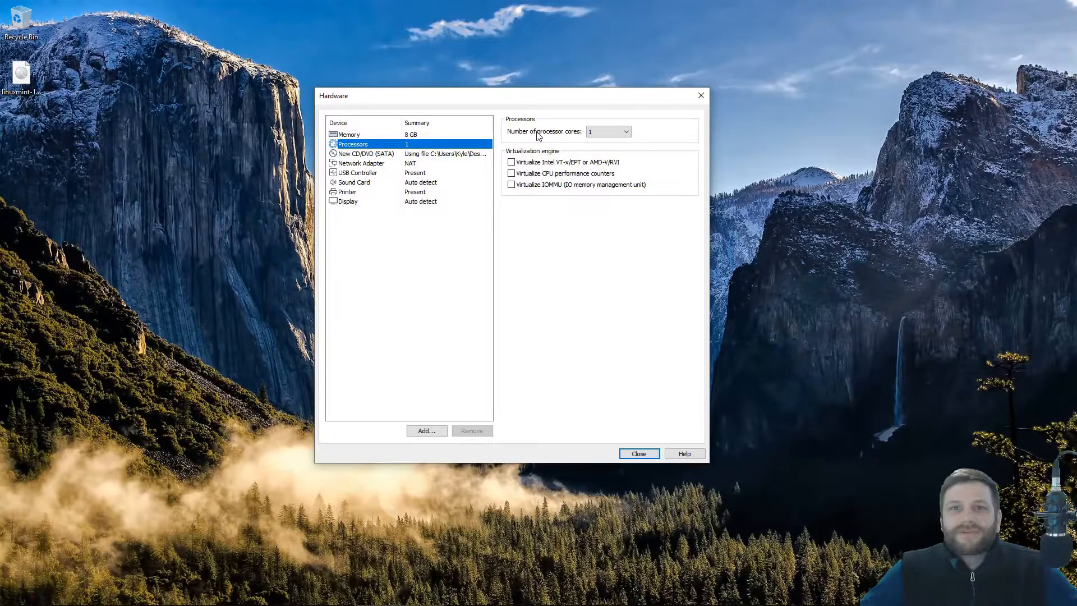
{"action": "left_click", "coordinate": [610, 131]}
{"action": "left_click", "coordinate": [606, 149]}
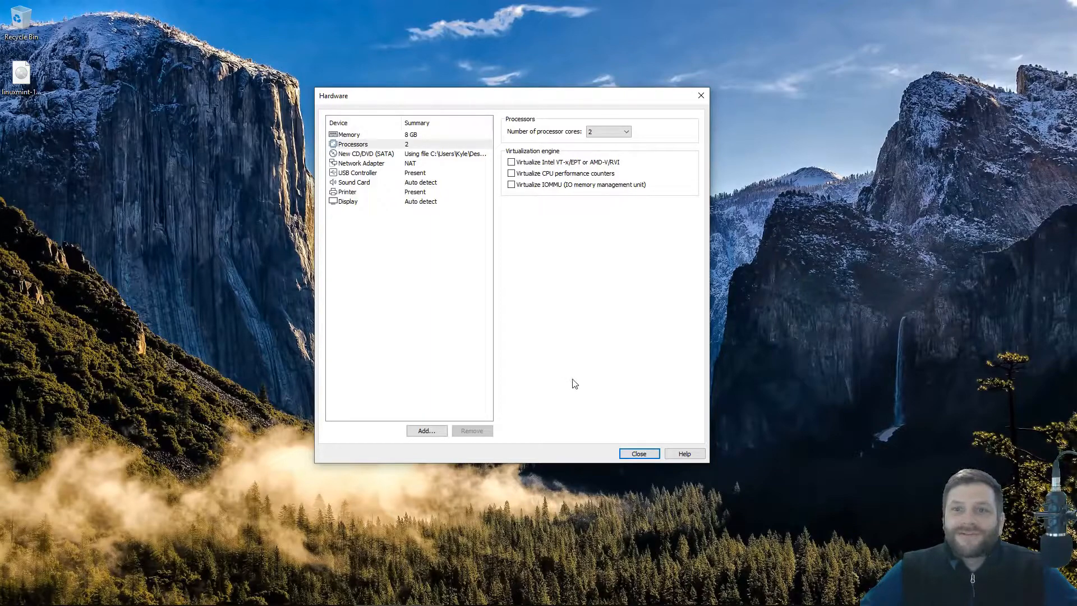
{"action": "left_click", "coordinate": [631, 455]}
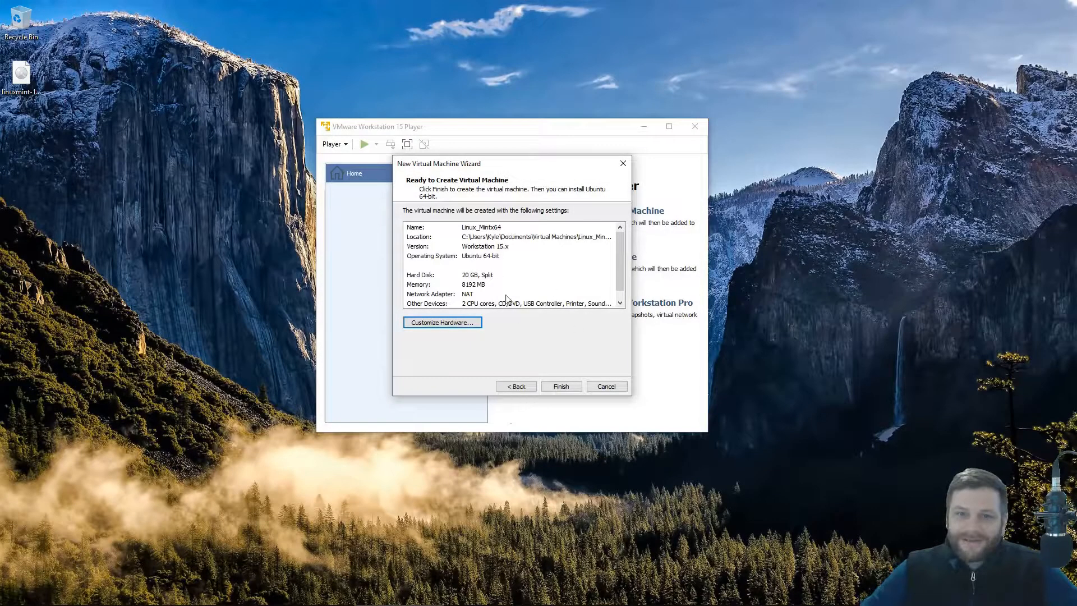
Step: Finish creating the Linux_Mintx64 virtual machine and power it on to boot the live Linux Mint desktop
{"action": "left_click", "coordinate": [562, 387]}
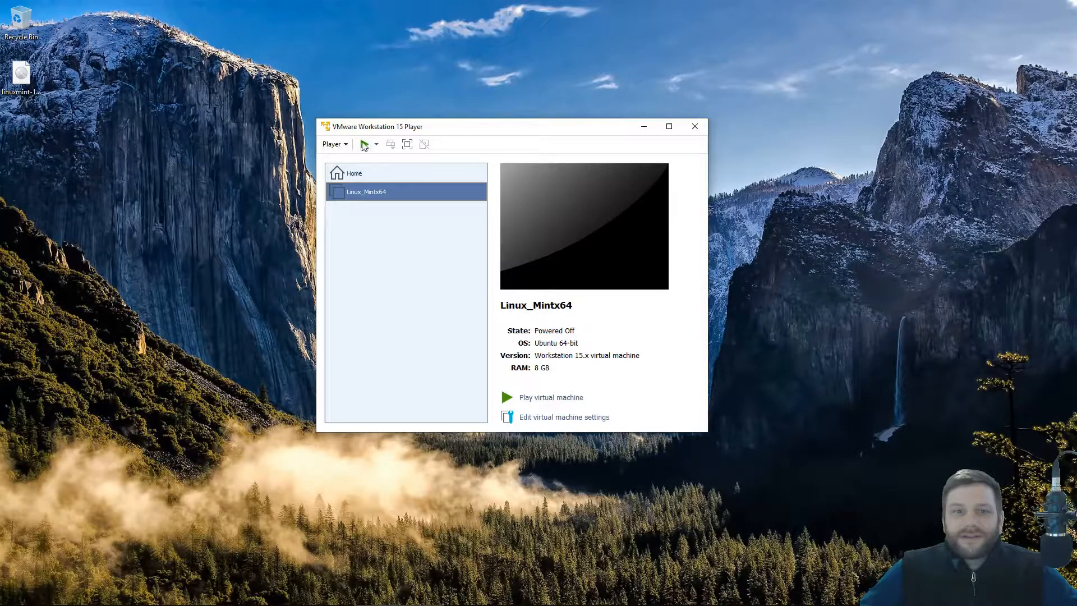
{"action": "left_click", "coordinate": [365, 145]}
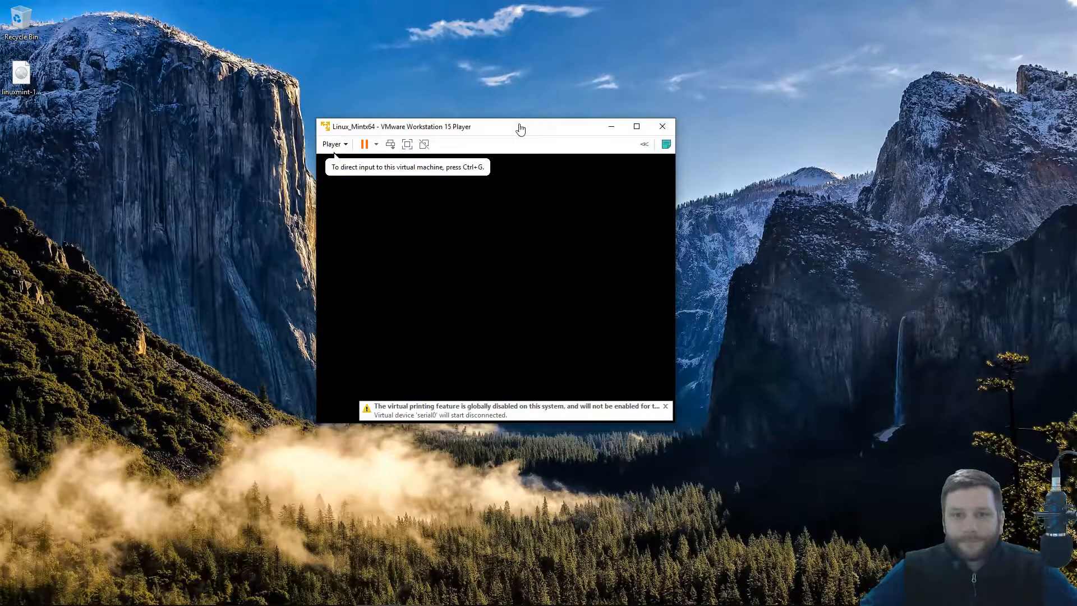
{"action": "left_click_drag", "start_coordinate": [506, 130], "coordinate": [514, 125]}
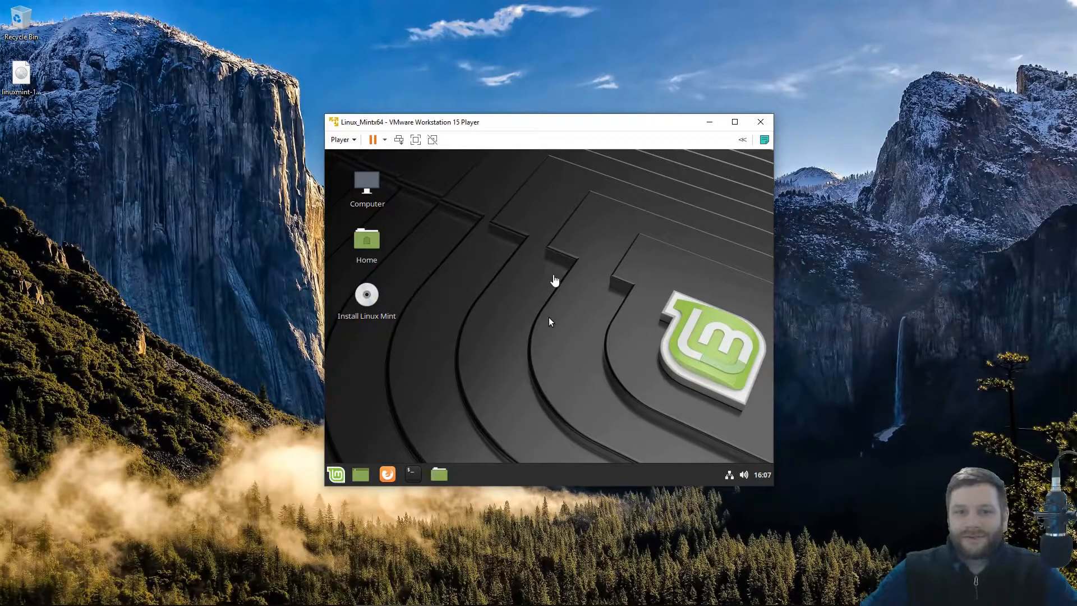
{"action": "left_click_drag", "start_coordinate": [601, 123], "coordinate": [583, 81]}
{"action": "left_click", "coordinate": [532, 280]}
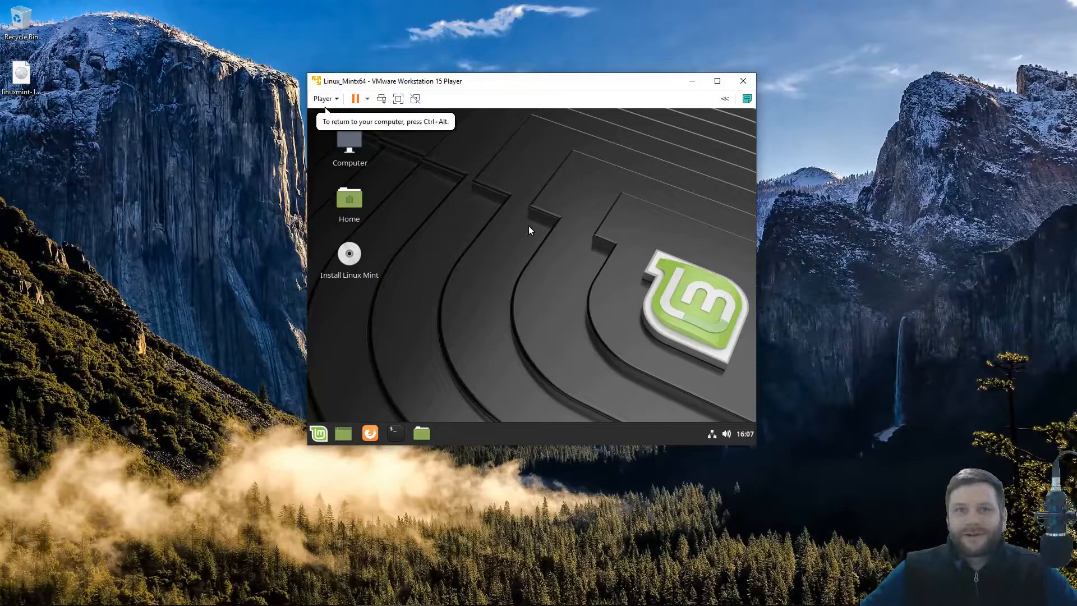
{"action": "key", "text": "ctrl+alt"}
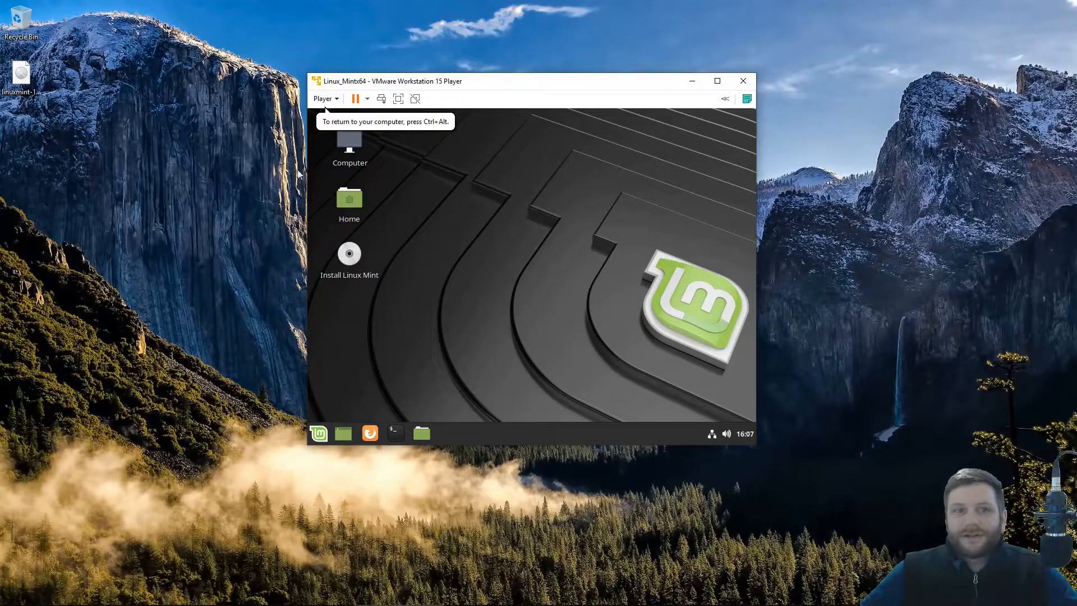
{"action": "left_click", "coordinate": [28, 70]}
{"action": "mouse_move", "coordinate": [31, 66]}
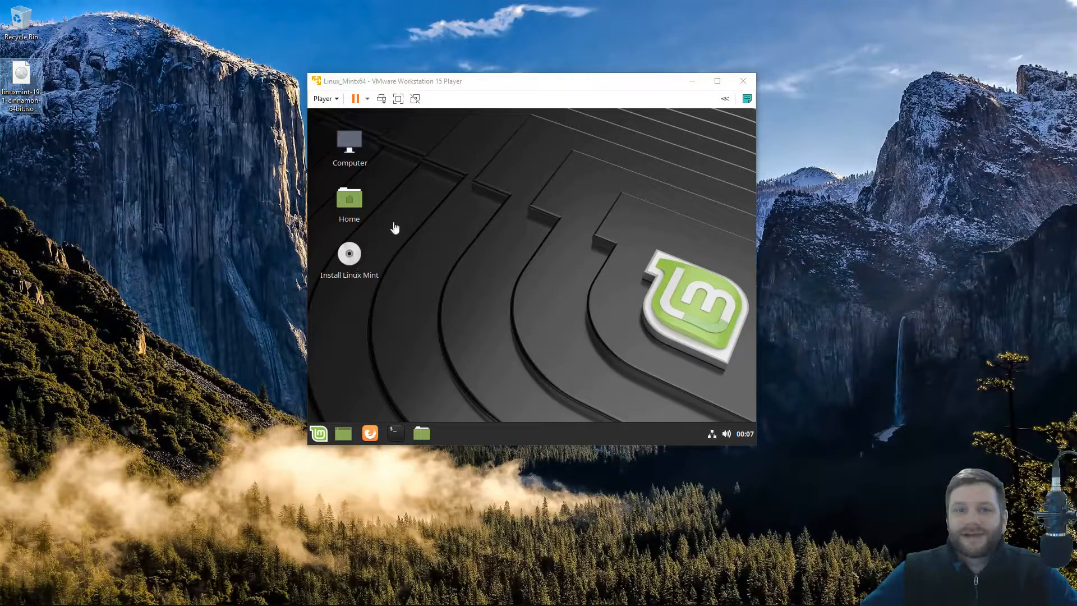
Step: Open the Display settings in the Linux Mint guest's System Settings
{"action": "left_click", "coordinate": [321, 436]}
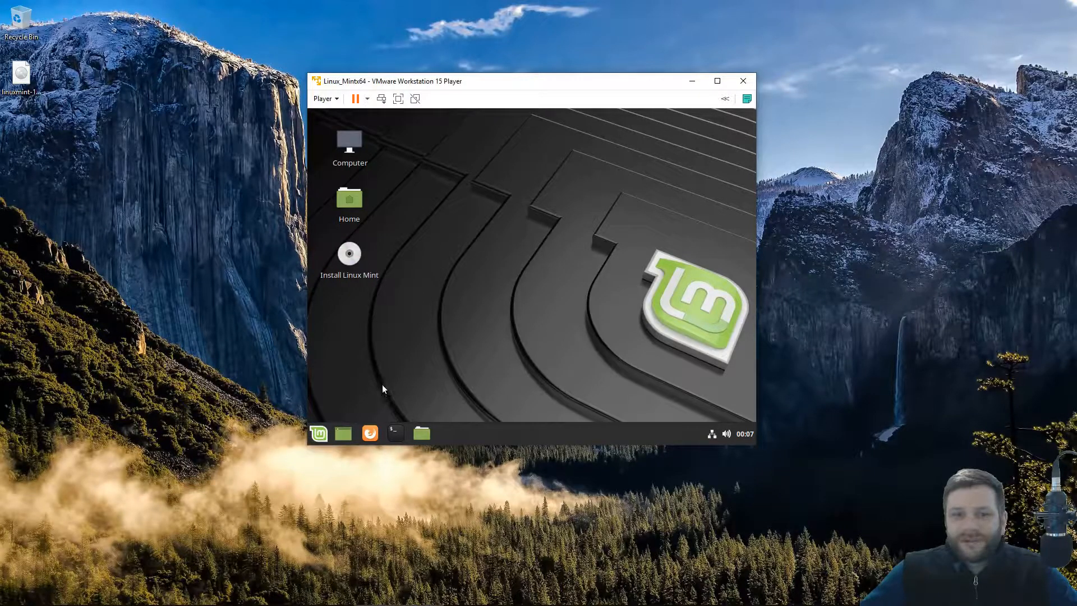
{"action": "left_click", "coordinate": [323, 429]}
{"action": "mouse_move", "coordinate": [412, 317]}
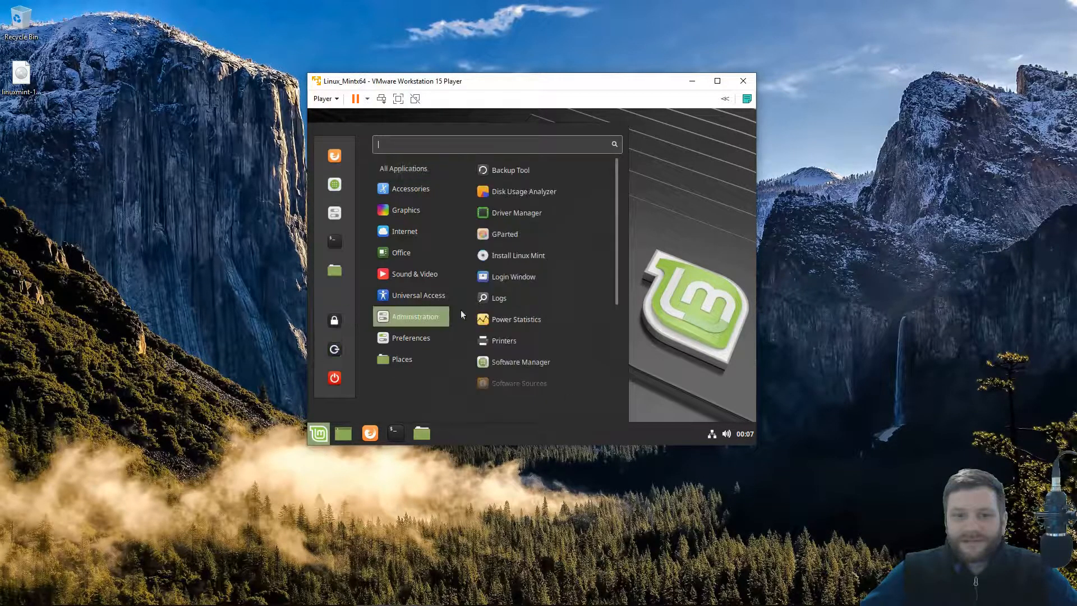
{"action": "left_click", "coordinate": [332, 212]}
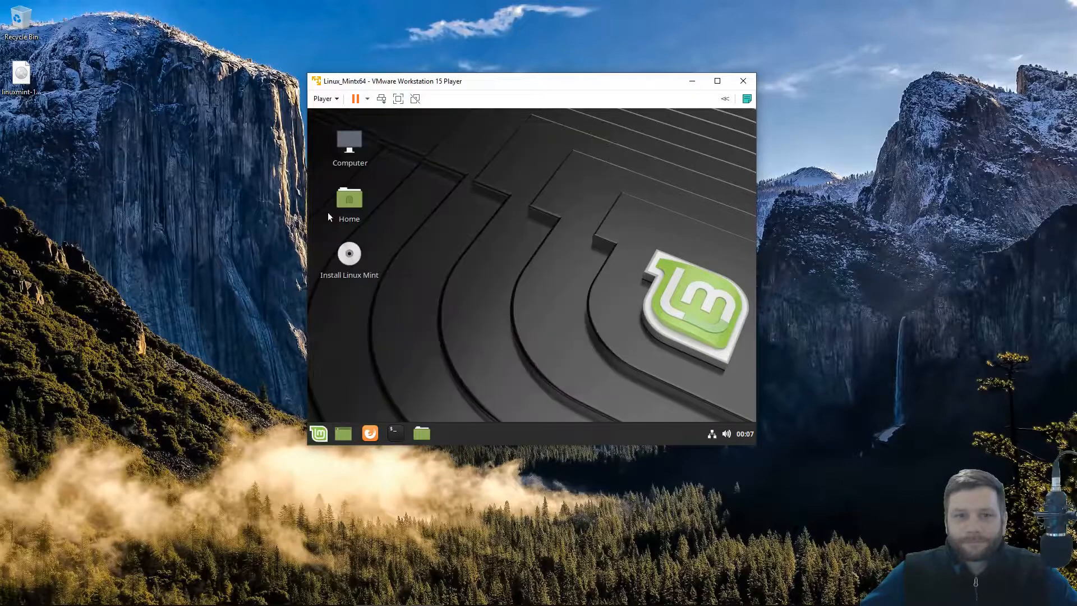
{"action": "scroll", "coordinate": [510, 298], "scroll_direction": "down", "scroll_amount": 3}
{"action": "scroll", "coordinate": [509, 301], "scroll_direction": "down", "scroll_amount": 5}
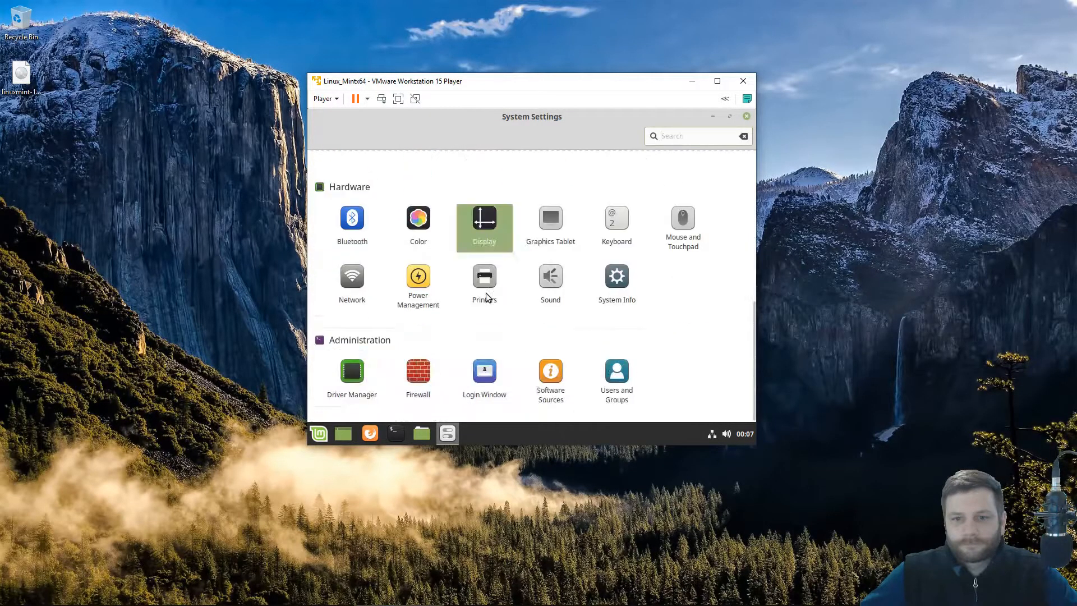
{"action": "left_click", "coordinate": [485, 230]}
Step: Set the guest display's resolution to 1680 x 1050 (16:10) and apply it
{"action": "left_click", "coordinate": [462, 313]}
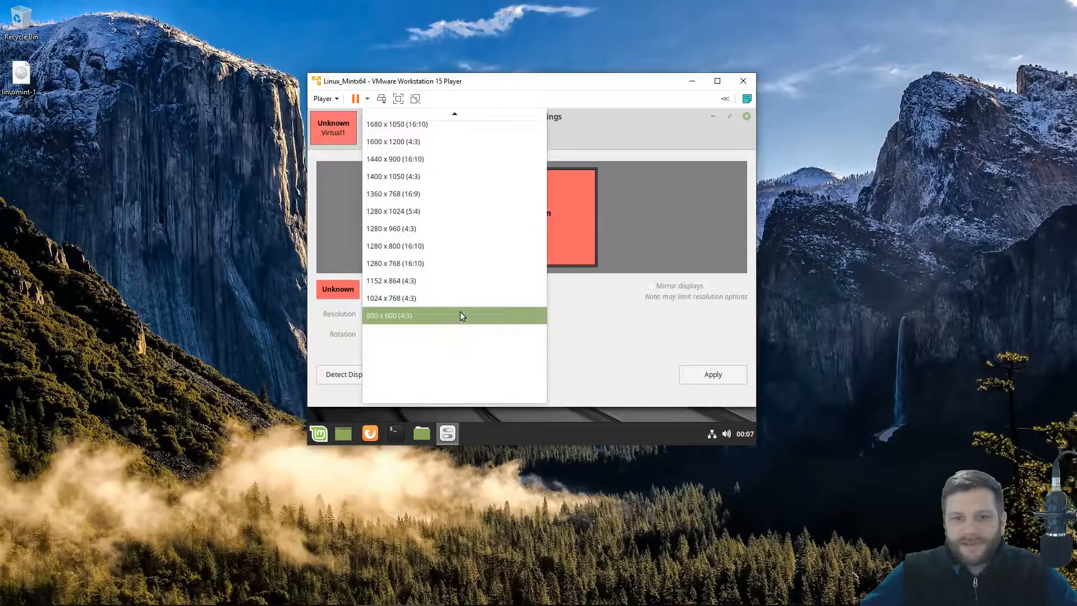
{"action": "scroll", "coordinate": [482, 265], "scroll_direction": "up", "scroll_amount": 1}
{"action": "scroll", "coordinate": [481, 265], "scroll_direction": "up", "scroll_amount": 2}
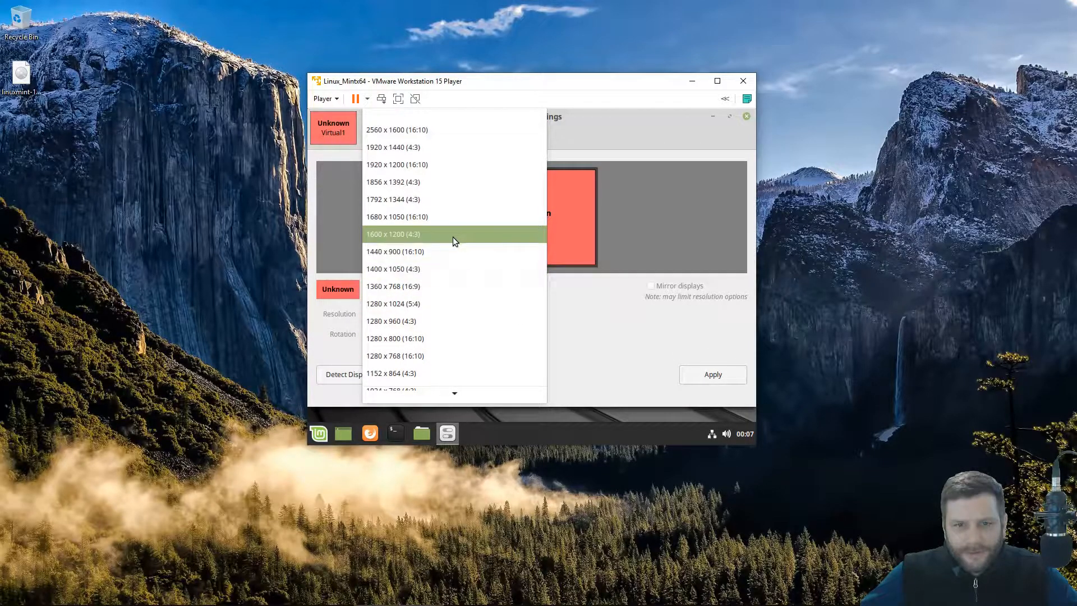
{"action": "left_click", "coordinate": [446, 219]}
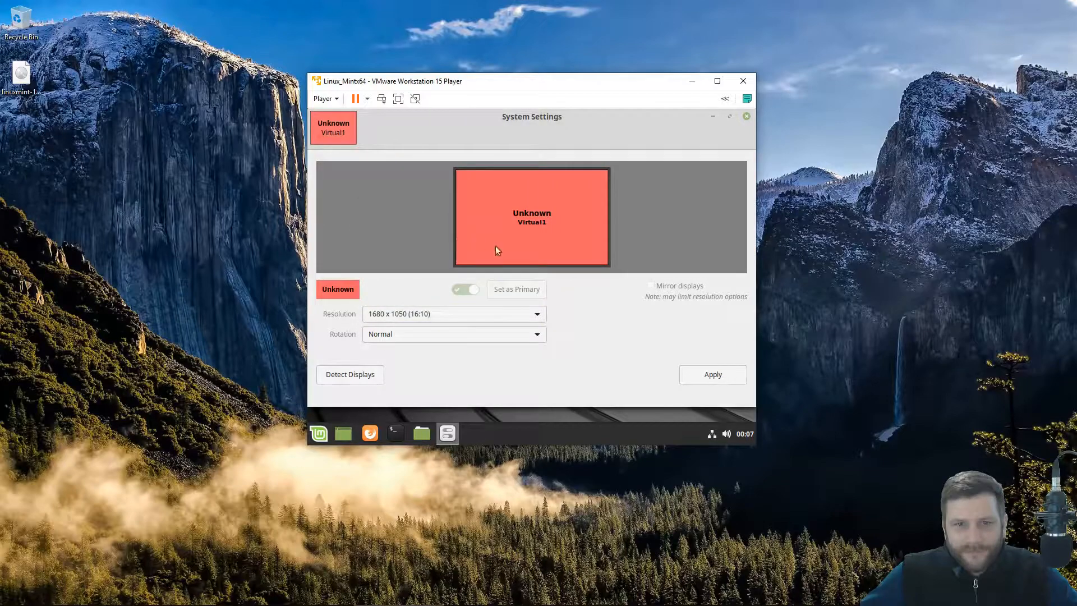
{"action": "left_click", "coordinate": [705, 375]}
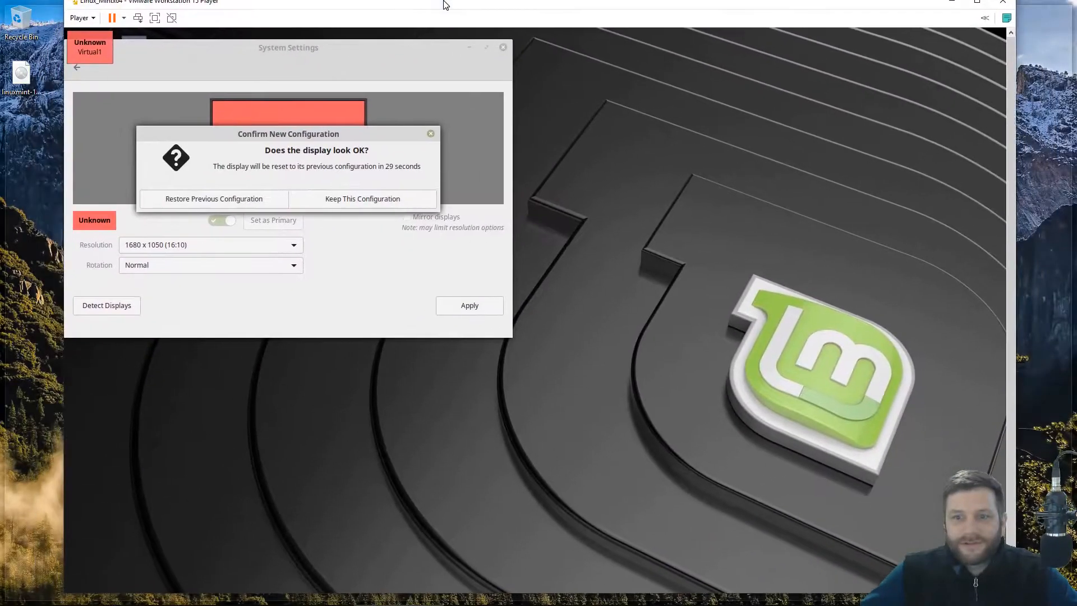
Step: Maximize the virtual machine window, keep the new display configuration, and close System Settings
{"action": "double_click", "coordinate": [445, 5]}
{"action": "left_click", "coordinate": [371, 203]}
{"action": "left_click_drag", "start_coordinate": [336, 55], "coordinate": [522, 111]}
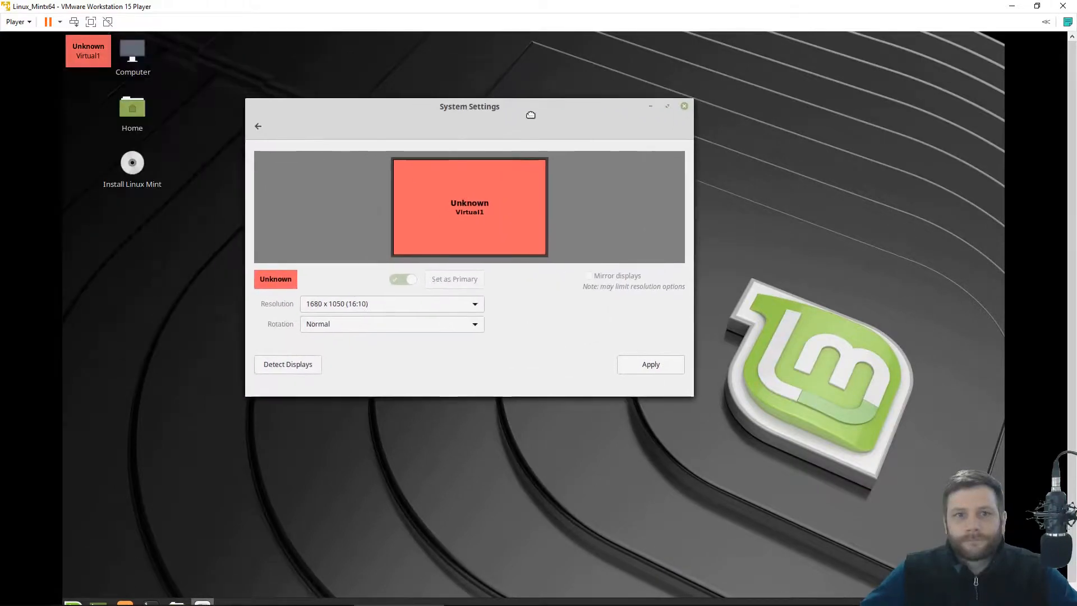
{"action": "left_click", "coordinate": [687, 107]}
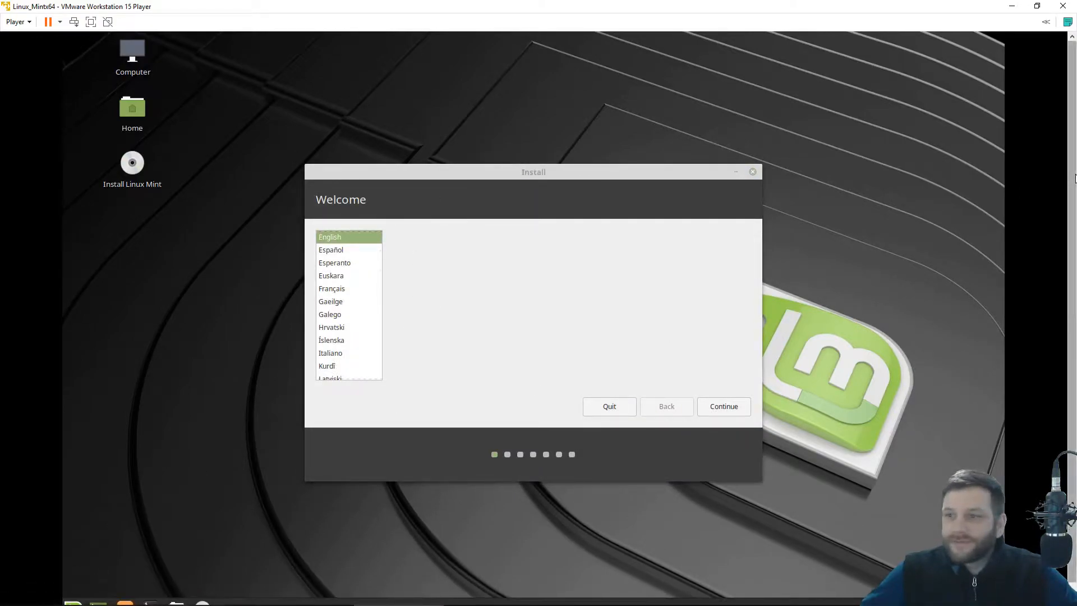
{"action": "left_click", "coordinate": [73, 593]}
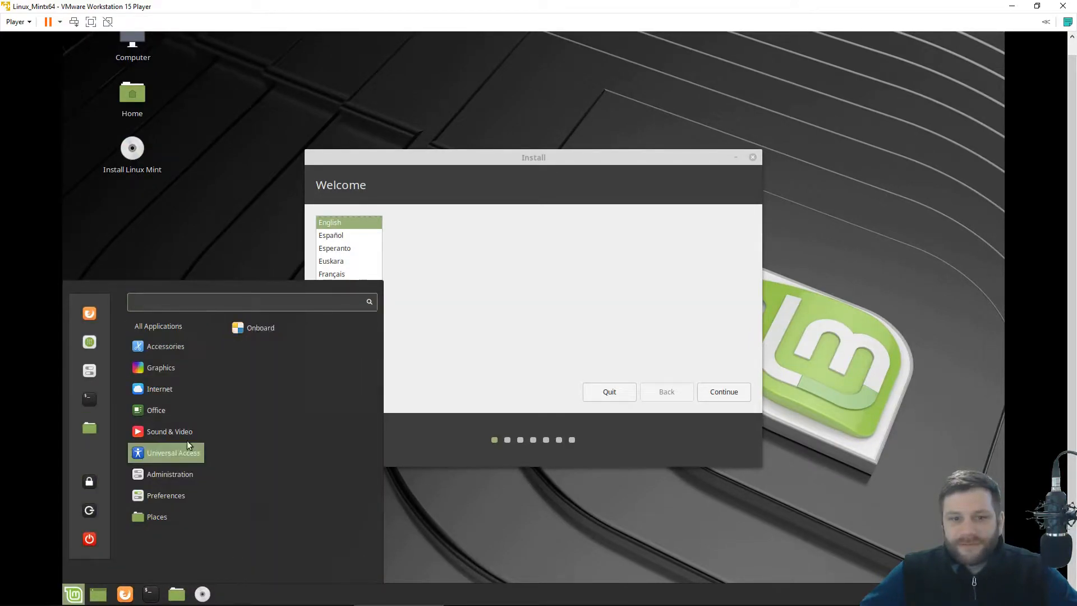
{"action": "mouse_move", "coordinate": [178, 405]}
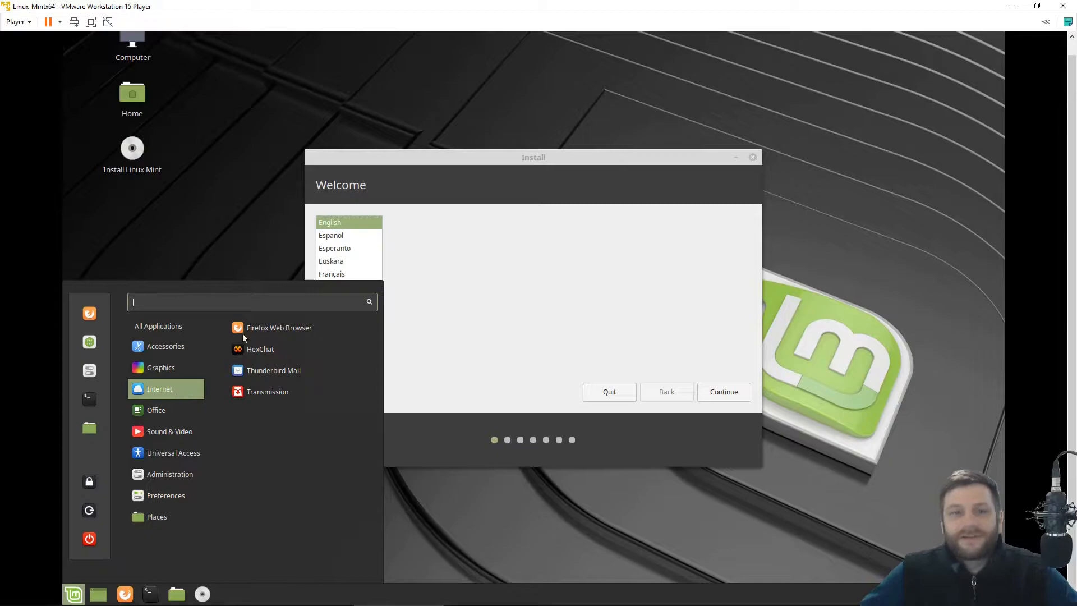
{"action": "left_click", "coordinate": [515, 156]}
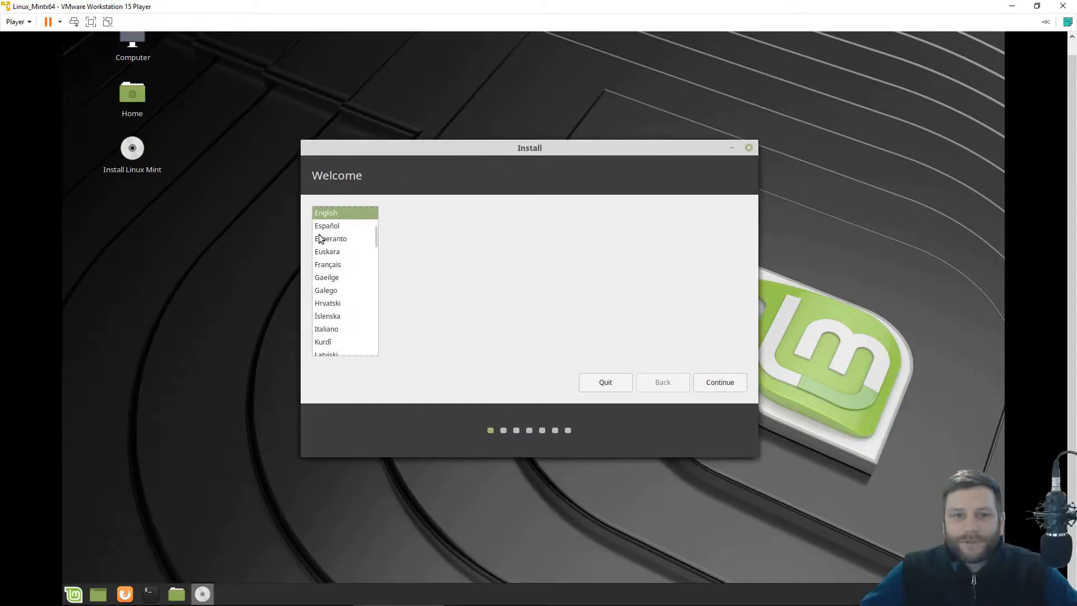
Step: Continue with English as the installer language and English (US) as the keyboard layout, testing the keyboard with "hi"
{"action": "left_click", "coordinate": [717, 380]}
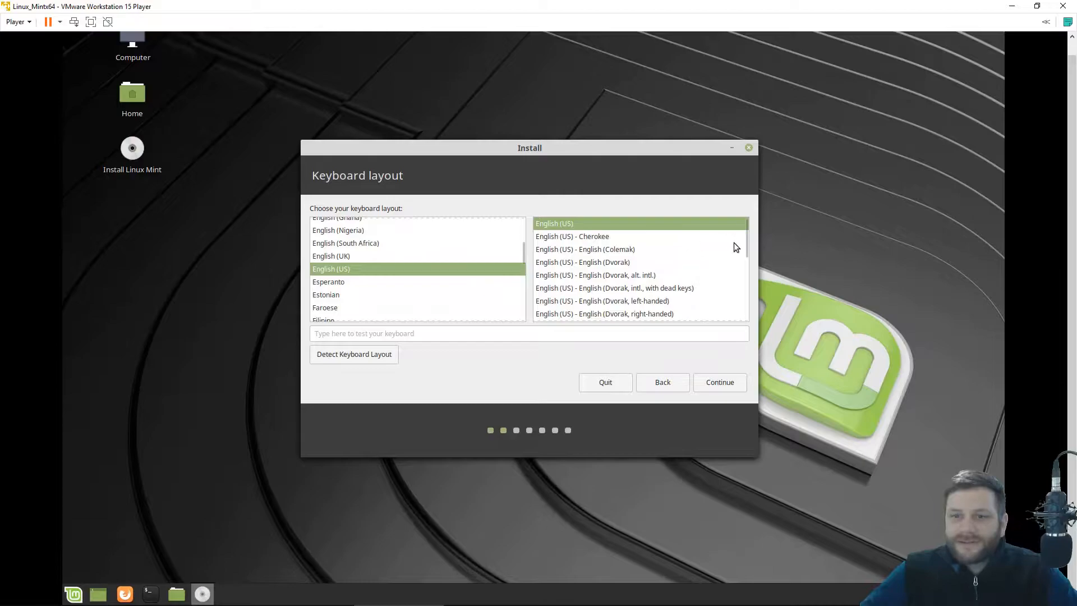
{"action": "mouse_move", "coordinate": [745, 242]}
{"action": "left_mouse_down"}
{"action": "mouse_move", "coordinate": [746, 288]}
{"action": "mouse_move", "coordinate": [746, 242]}
{"action": "left_mouse_up"}
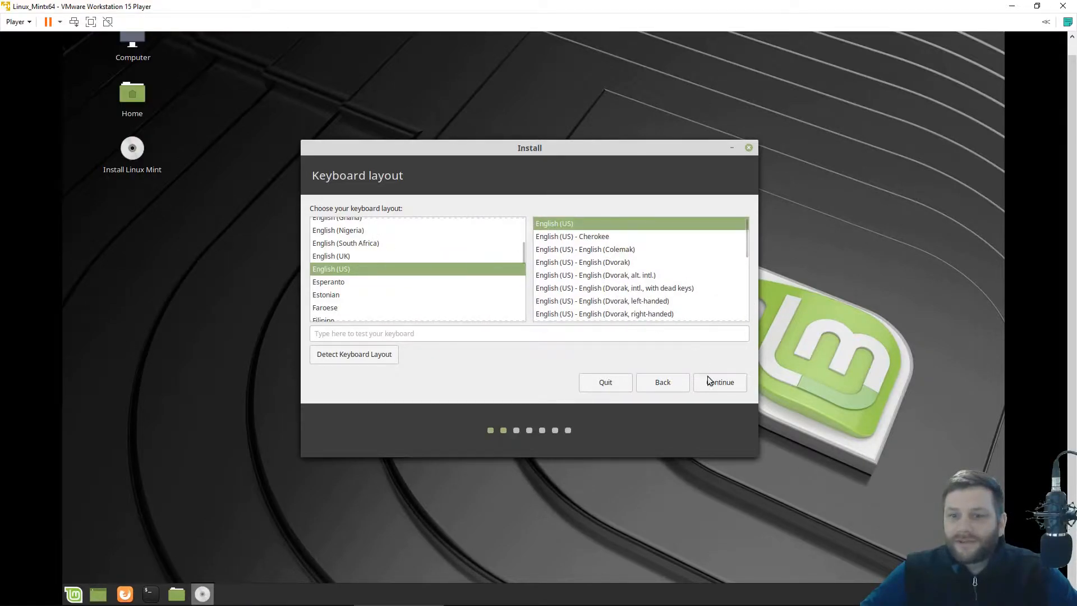
{"action": "left_click", "coordinate": [471, 335]}
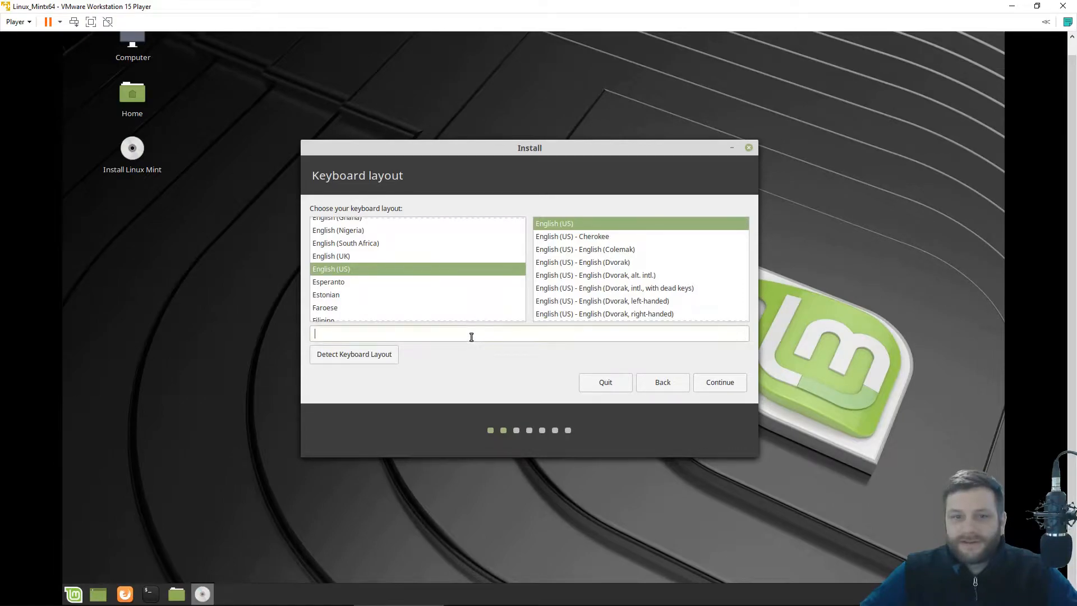
{"action": "type", "text": "hi"}
{"action": "left_click", "coordinate": [728, 382]}
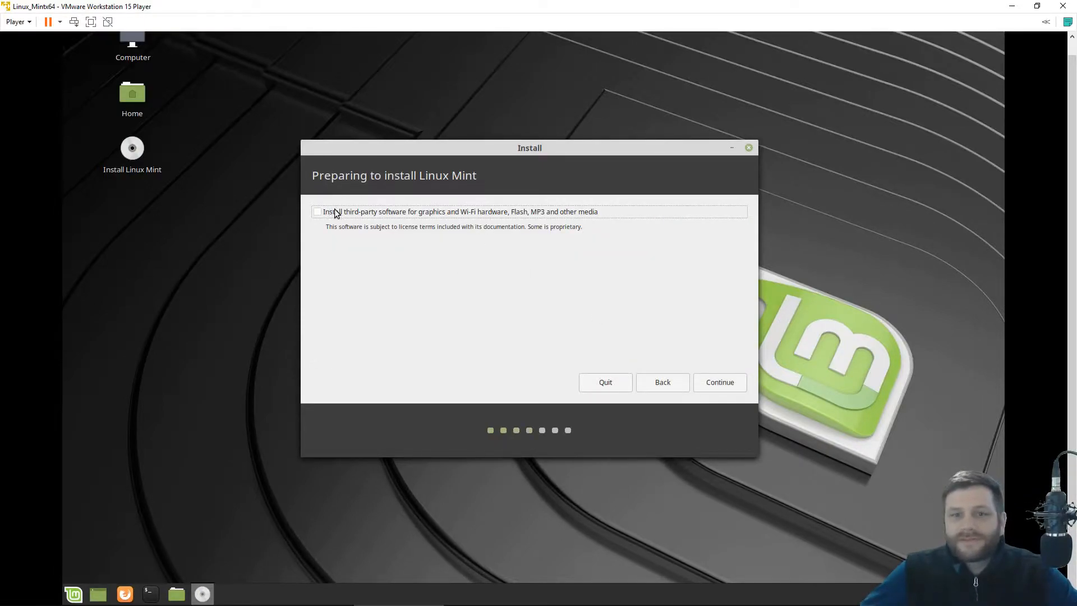
Step: Enable installing third-party software for graphics, Wi-Fi hardware, Flash, MP3 and other media, and continue to the installation type
{"action": "left_click", "coordinate": [539, 209]}
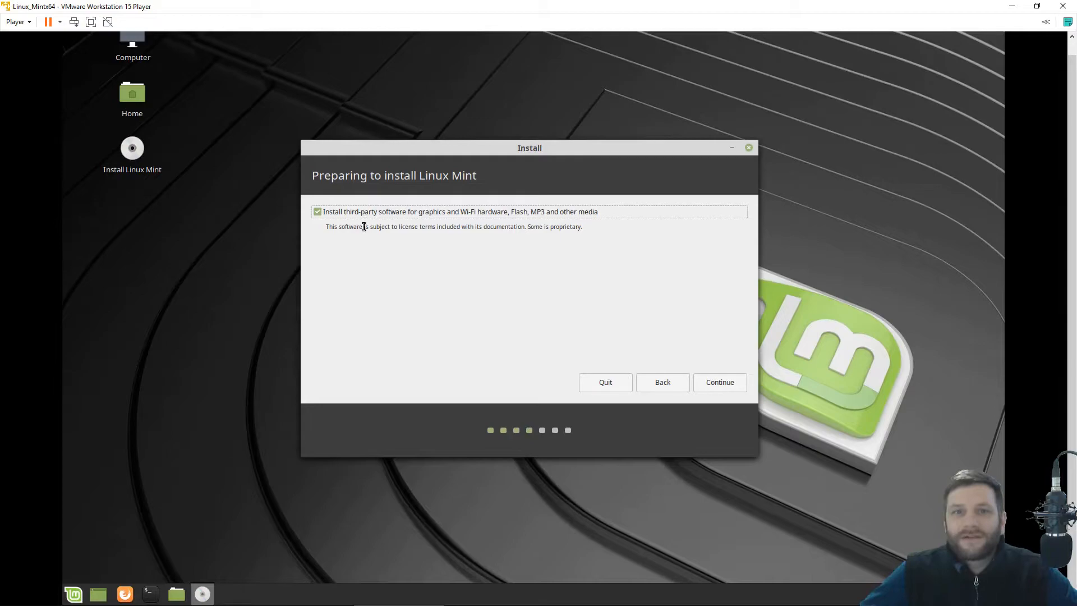
{"action": "left_click", "coordinate": [729, 384]}
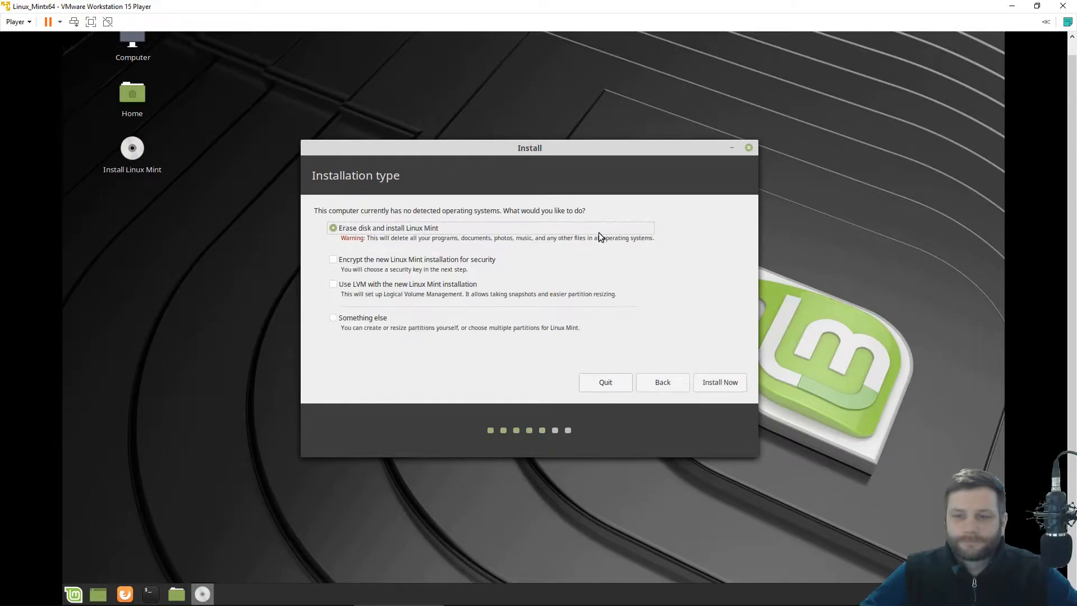
Step: Start the installation with the Erase disk and install Linux Mint option, confirm writing the disk changes, and accept Los Angeles as the location
{"action": "left_click_drag", "start_coordinate": [523, 146], "coordinate": [529, 141]}
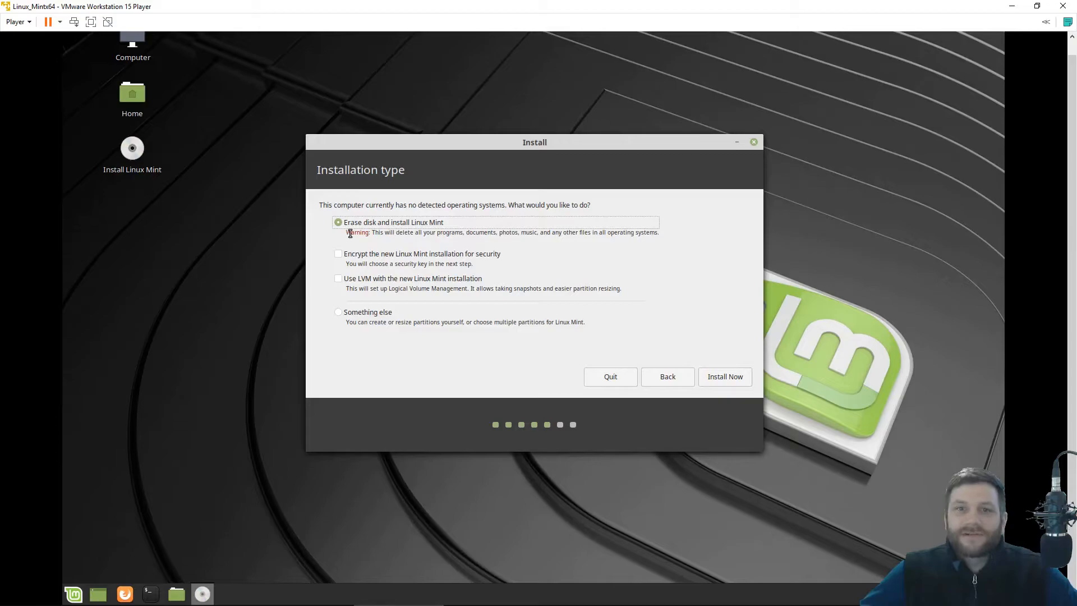
{"action": "left_click", "coordinate": [721, 379]}
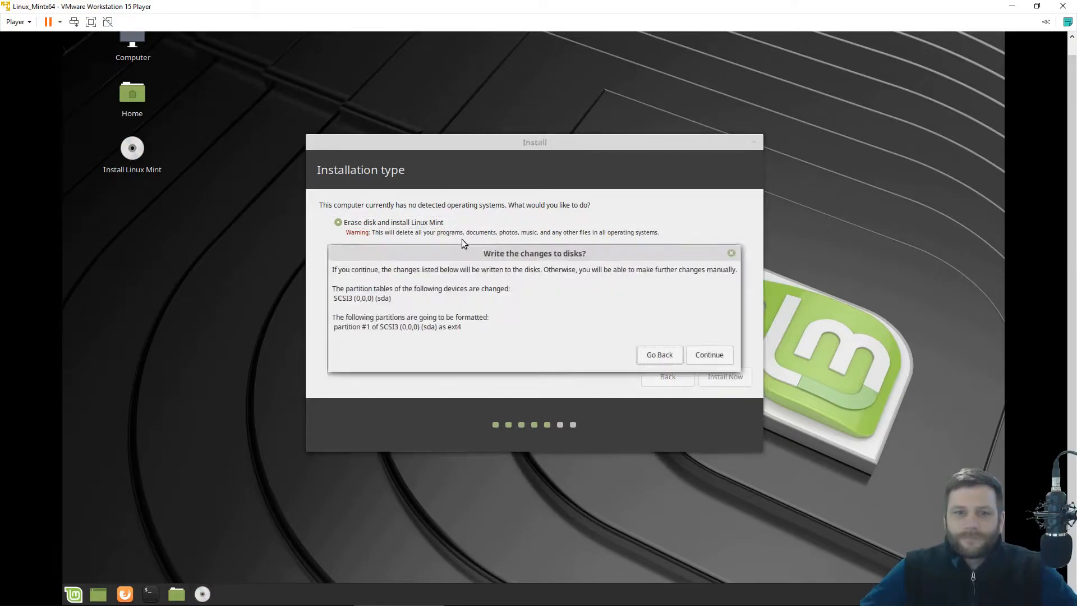
{"action": "left_click_drag", "start_coordinate": [473, 252], "coordinate": [464, 240]}
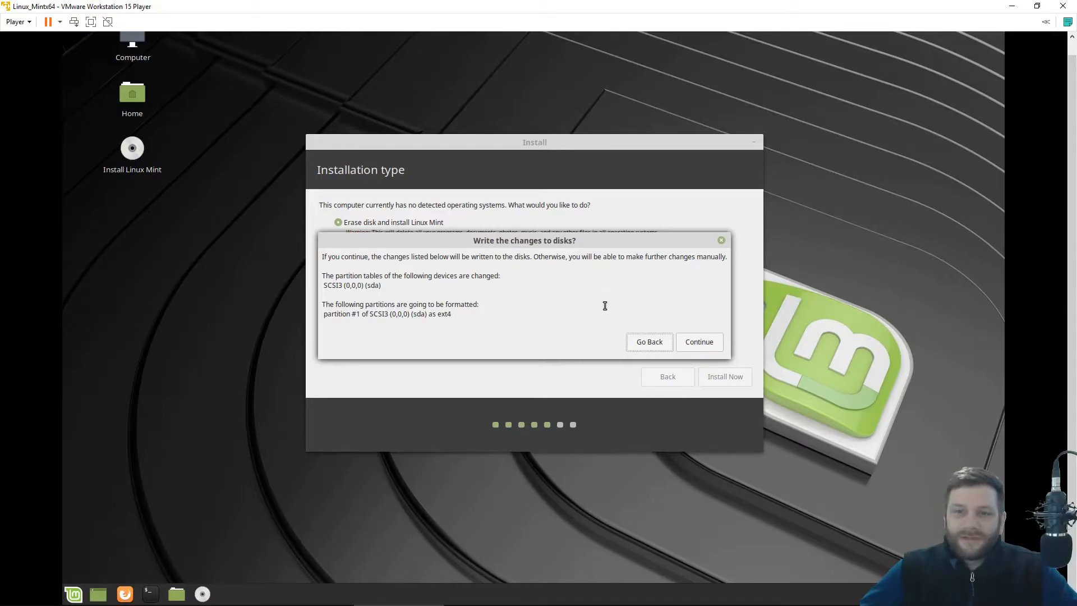
{"action": "left_click", "coordinate": [715, 344]}
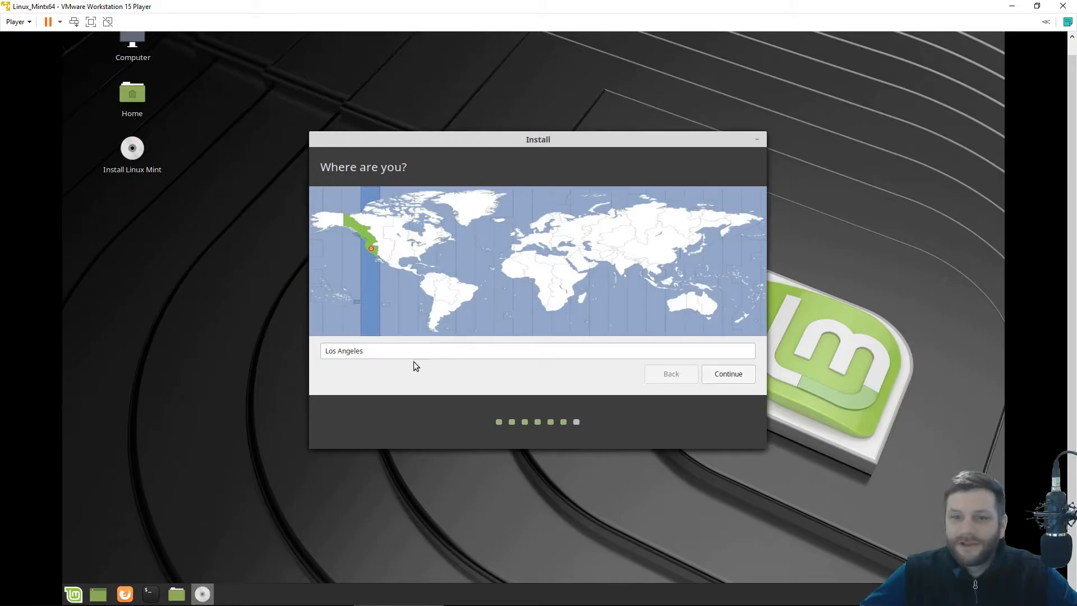
{"action": "left_click", "coordinate": [735, 376]}
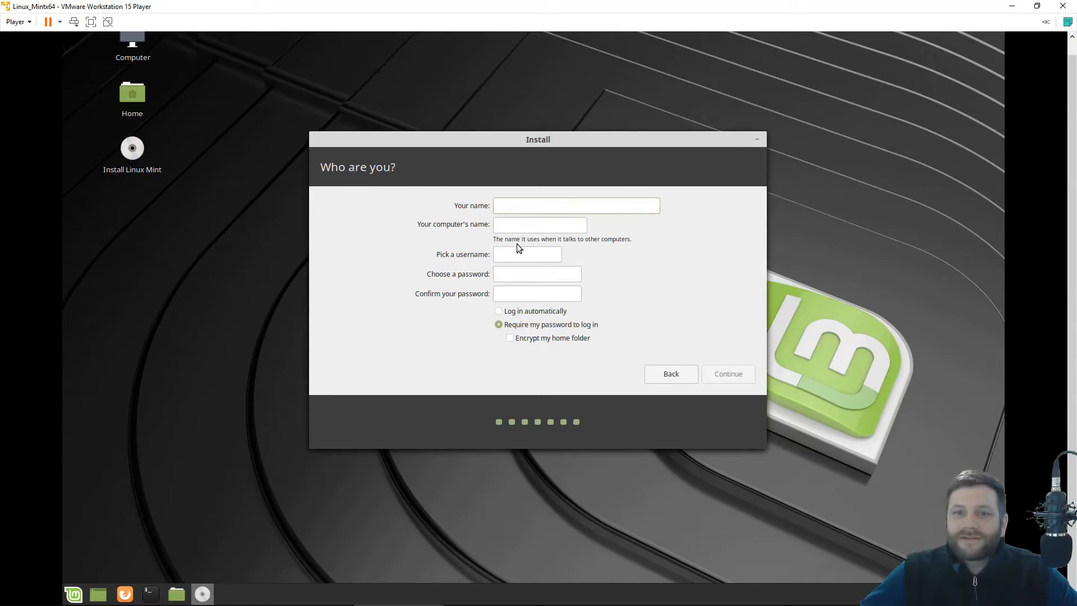
Step: Enter the user's name in the account details and set the computer's name to mintvirtualmachine
{"action": "type", "text": "groot"}
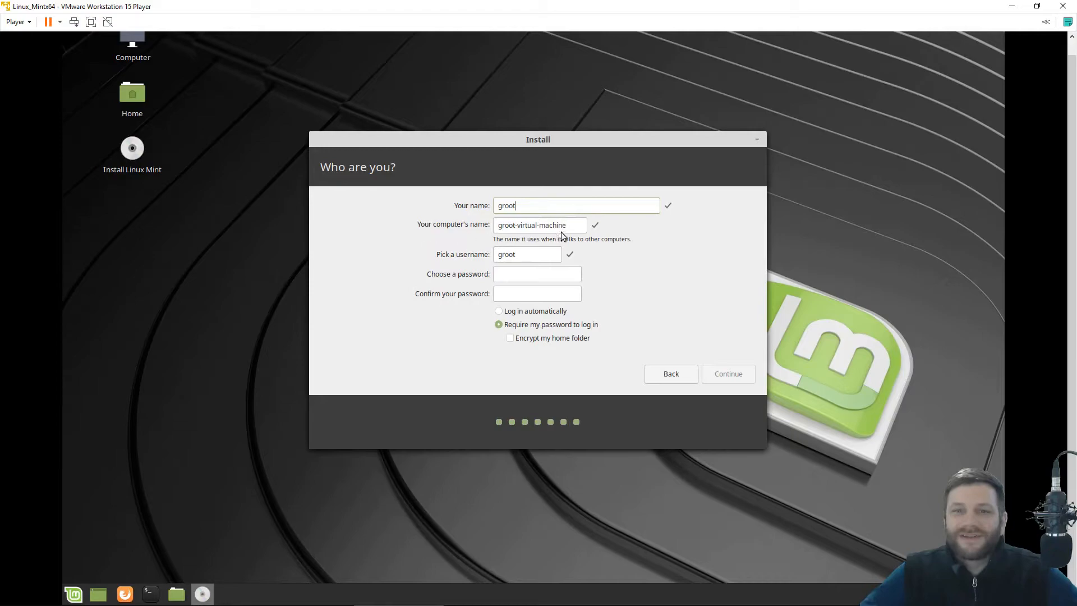
{"action": "left_click_drag", "start_coordinate": [569, 225], "coordinate": [486, 224]}
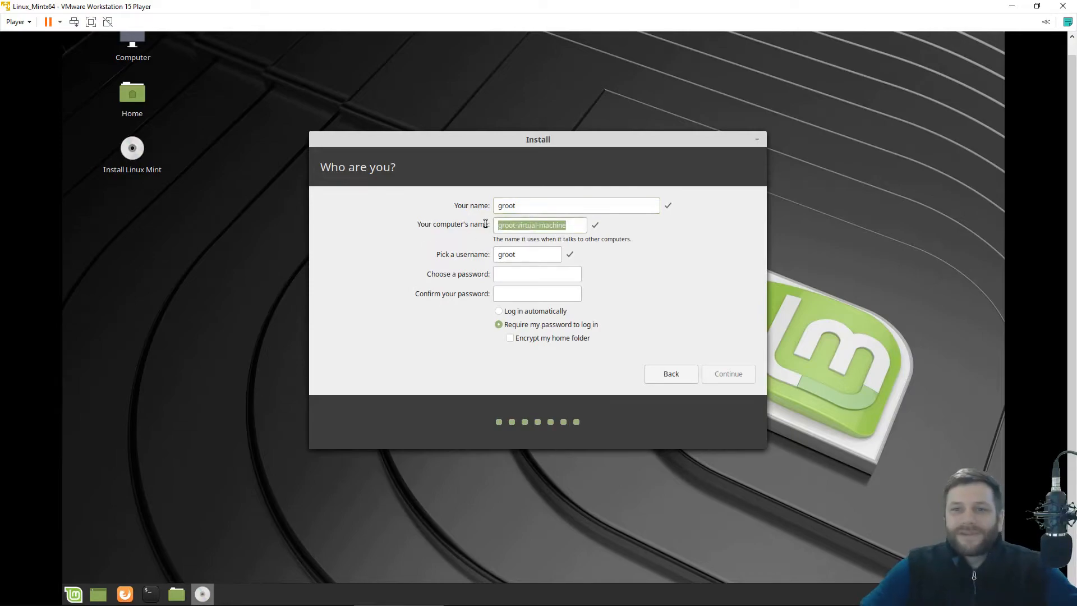
{"action": "type", "text": "mint_virtual"}
{"action": "key", "text": "BackSpace"}
{"action": "key", "text": "BackSpace"}
{"action": "key", "text": "BackSpace"}
{"action": "key", "text": "BackSpace"}
{"action": "key", "text": "BackSpace"}
{"action": "key", "text": "BackSpace"}
{"action": "key", "text": "BackSpace"}
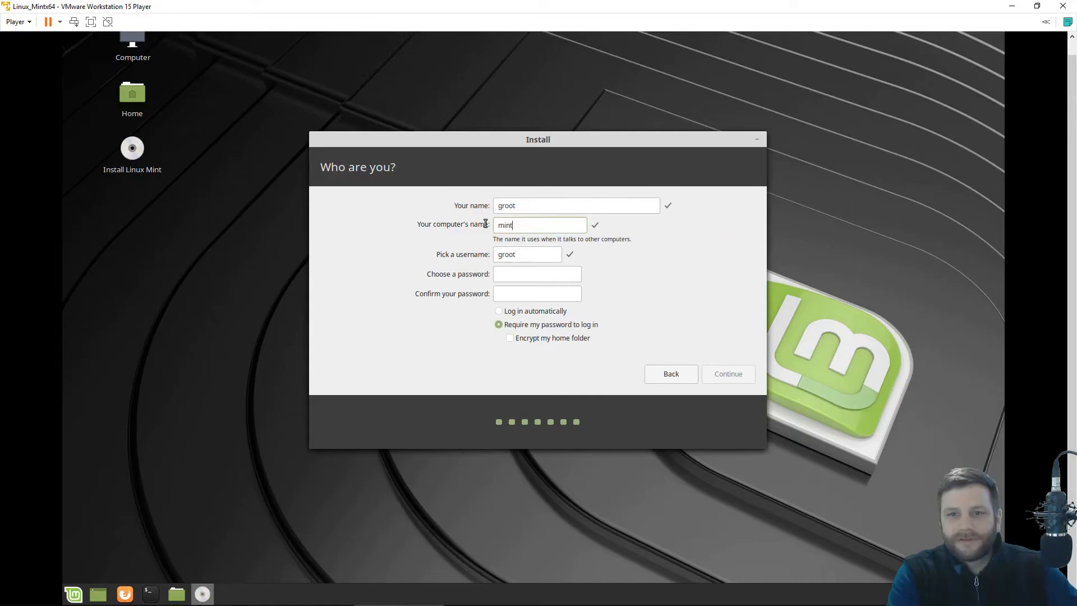
{"action": "type", "text": "virtualmachine"}
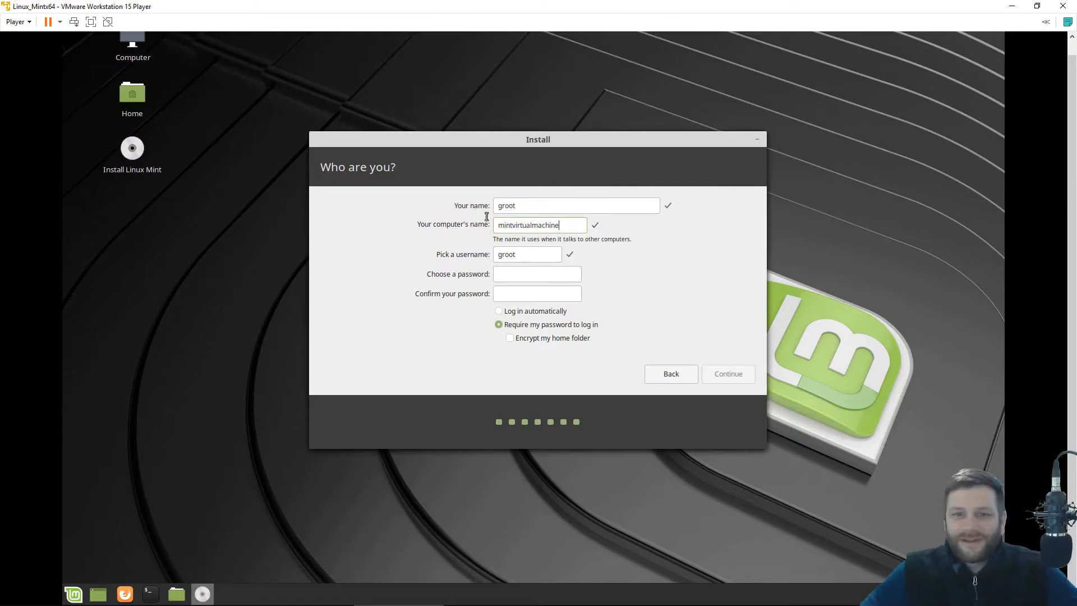
{"action": "left_click", "coordinate": [528, 208]}
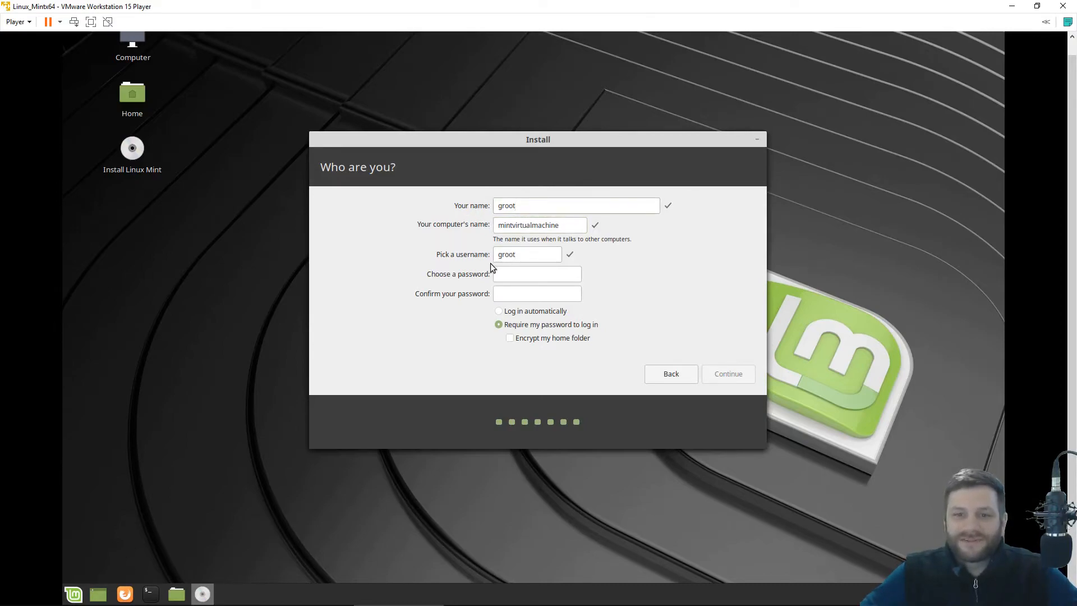
Step: Enter and confirm the account password, keep the password requirement for login, and continue with the installation
{"action": "left_click", "coordinate": [512, 274]}
{"action": "type", "text": "●●●●●"}
{"action": "key", "text": "Tab"}
{"action": "type", "text": "●●●●●"}
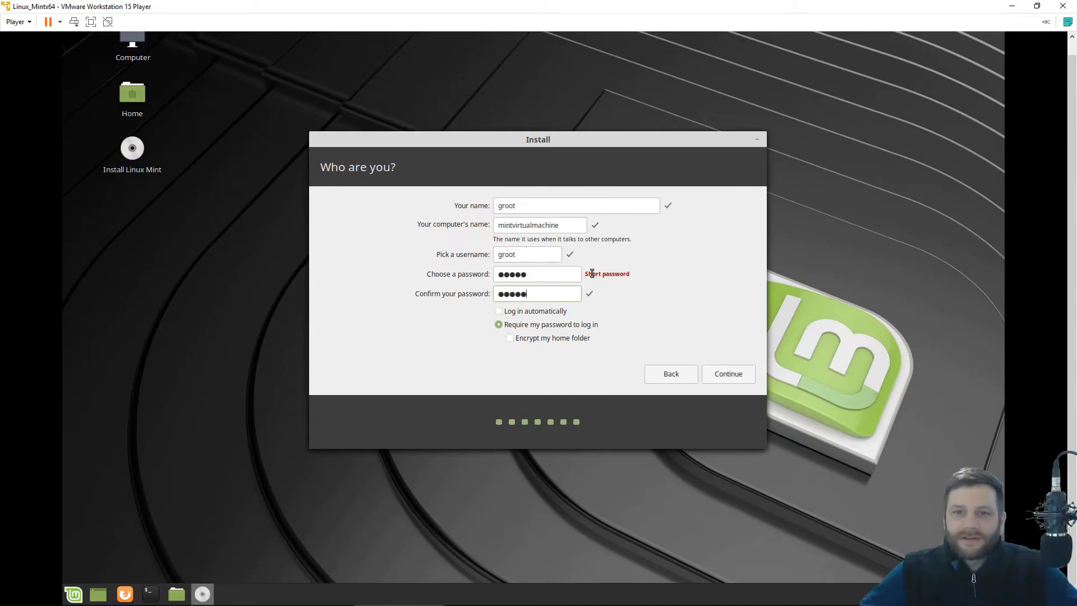
{"action": "left_click_drag", "start_coordinate": [543, 257], "coordinate": [461, 259]}
{"action": "left_click", "coordinate": [538, 258]}
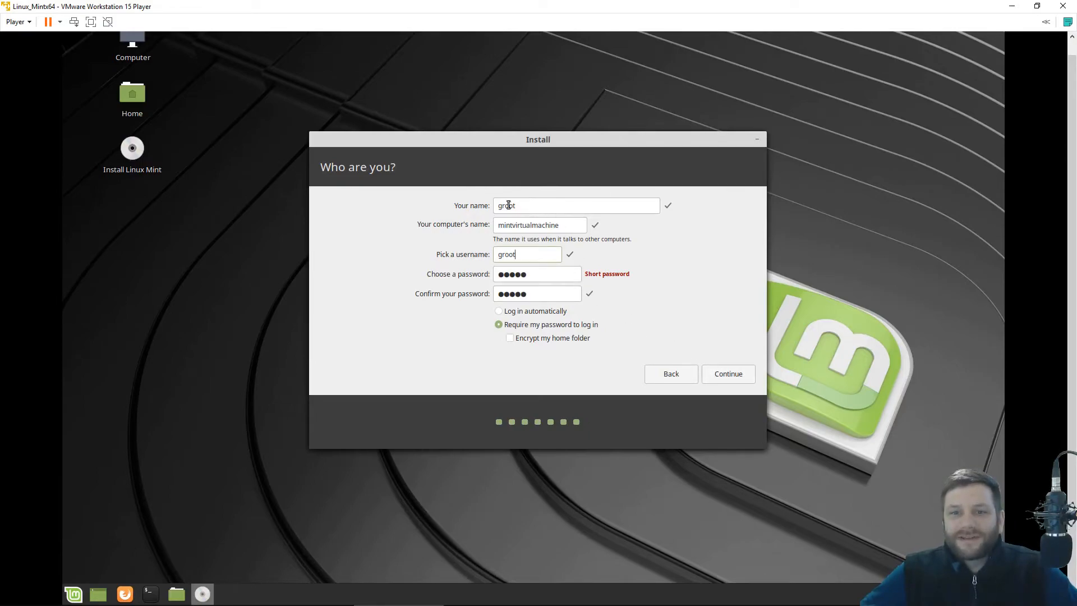
{"action": "left_click", "coordinate": [721, 377]}
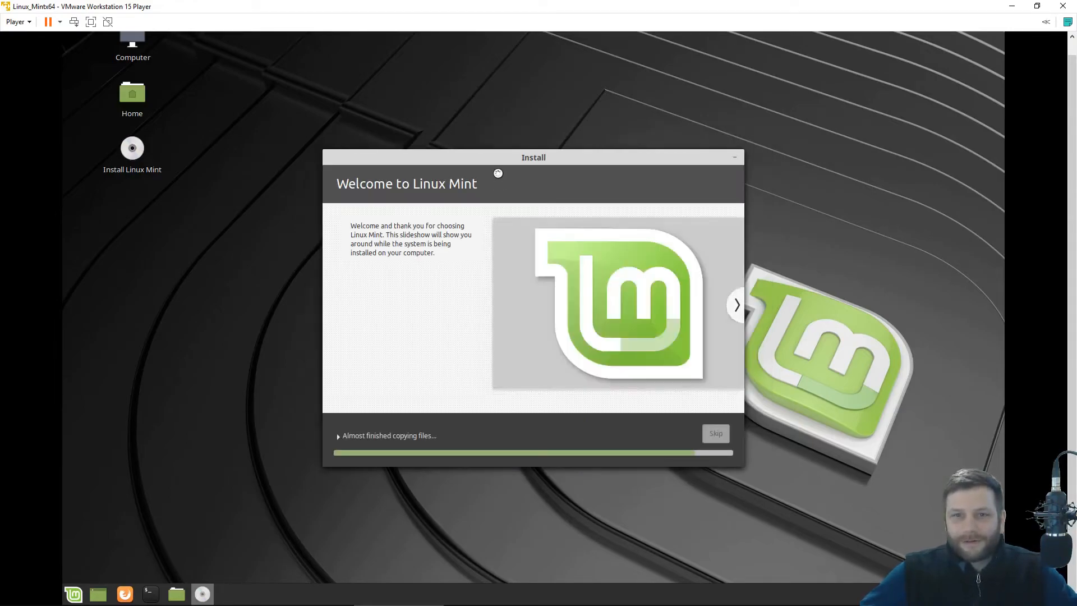
Step: Look at the installer's detailed log output, collapse it, and advance the welcome slideshow to the Listen to music slide
{"action": "mouse_move", "coordinate": [503, 158]}
{"action": "left_mouse_down"}
{"action": "mouse_move", "coordinate": [483, 142]}
{"action": "mouse_move", "coordinate": [495, 144]}
{"action": "left_mouse_up"}
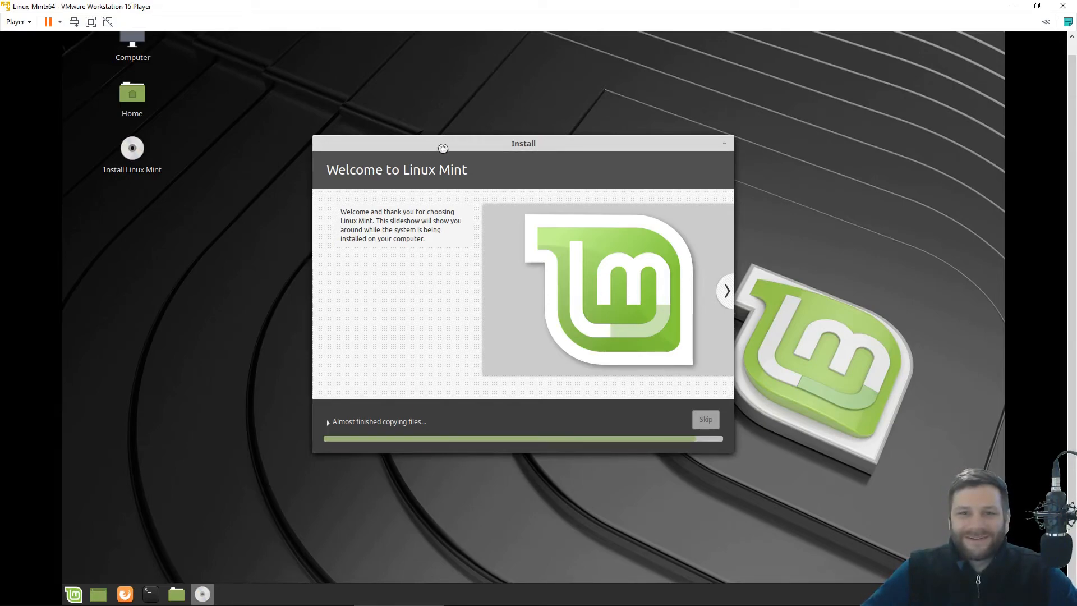
{"action": "left_click_drag", "start_coordinate": [441, 148], "coordinate": [452, 135]}
{"action": "left_click", "coordinate": [348, 406]}
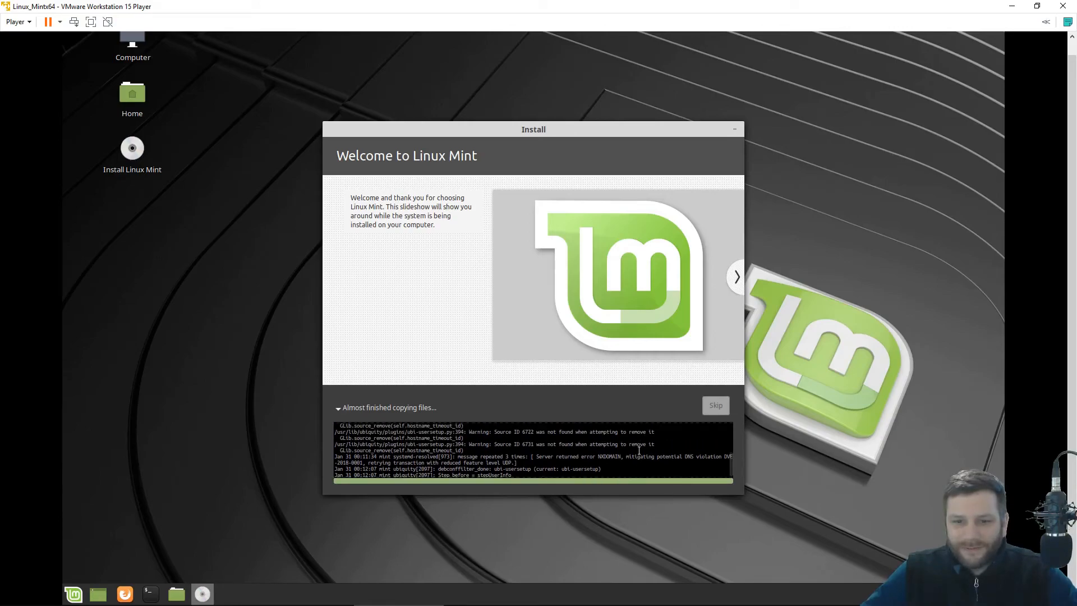
{"action": "left_click", "coordinate": [339, 408]}
{"action": "left_click_drag", "start_coordinate": [430, 161], "coordinate": [425, 150]}
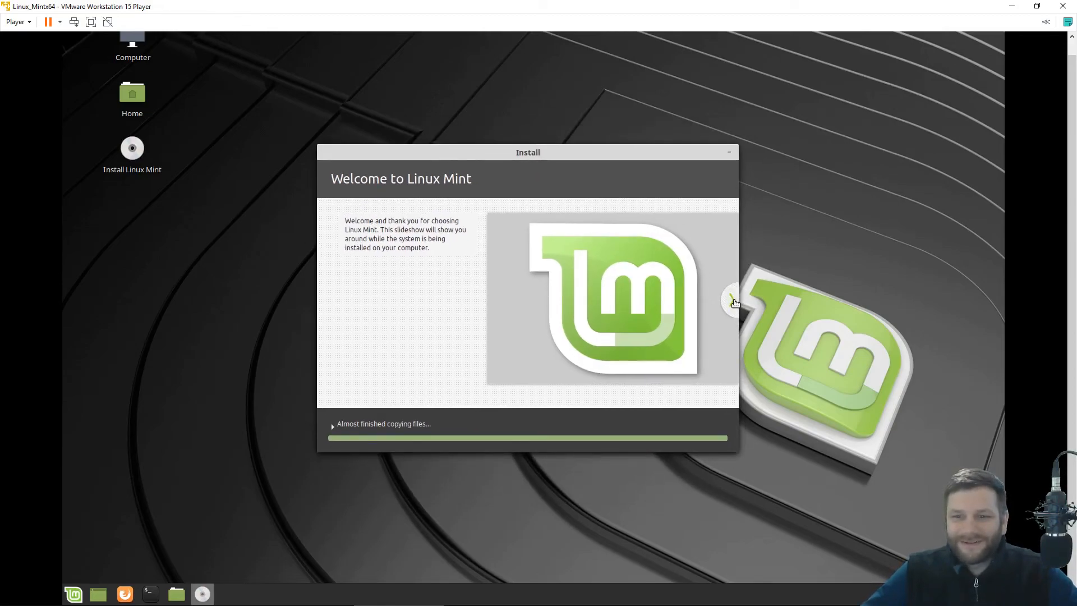
{"action": "left_click", "coordinate": [731, 299]}
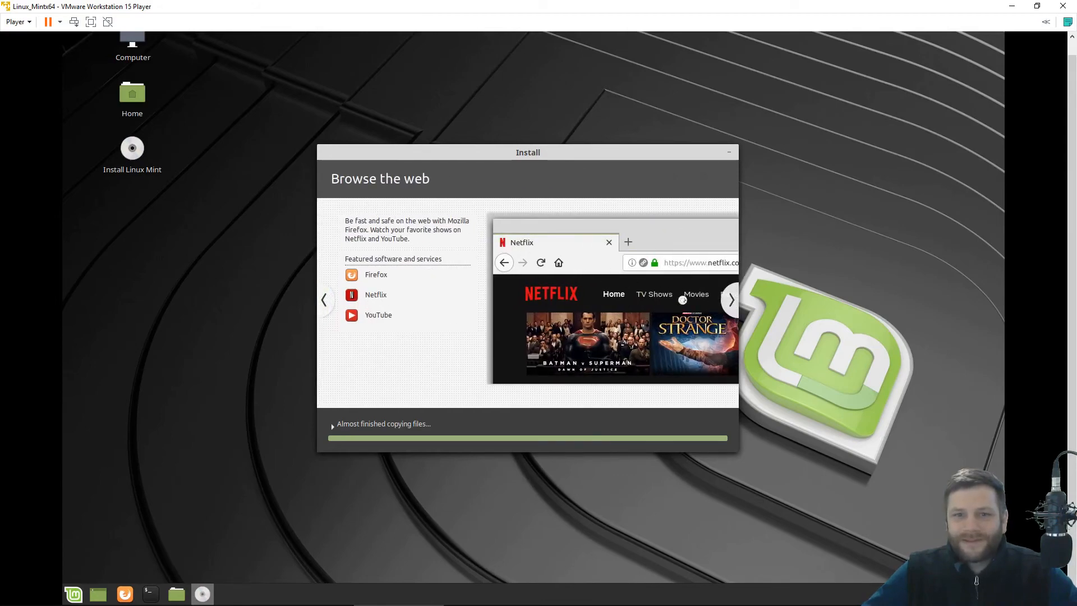
{"action": "left_click", "coordinate": [730, 300]}
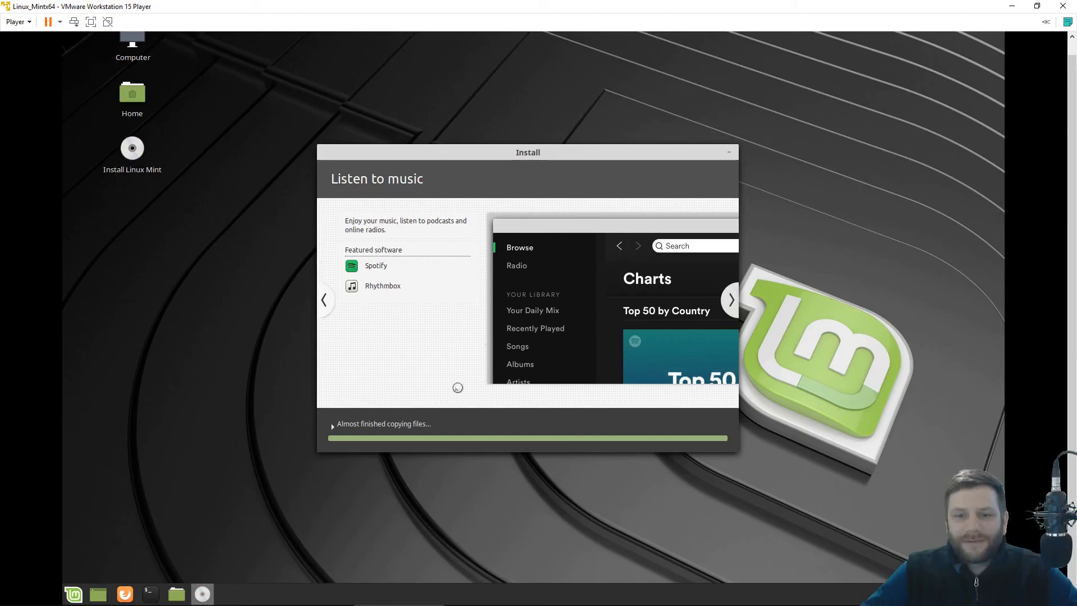
Step: Browse the live system's preinstalled Graphics, Accessories and Preferences applications, and return to the installer window
{"action": "left_click", "coordinate": [72, 593]}
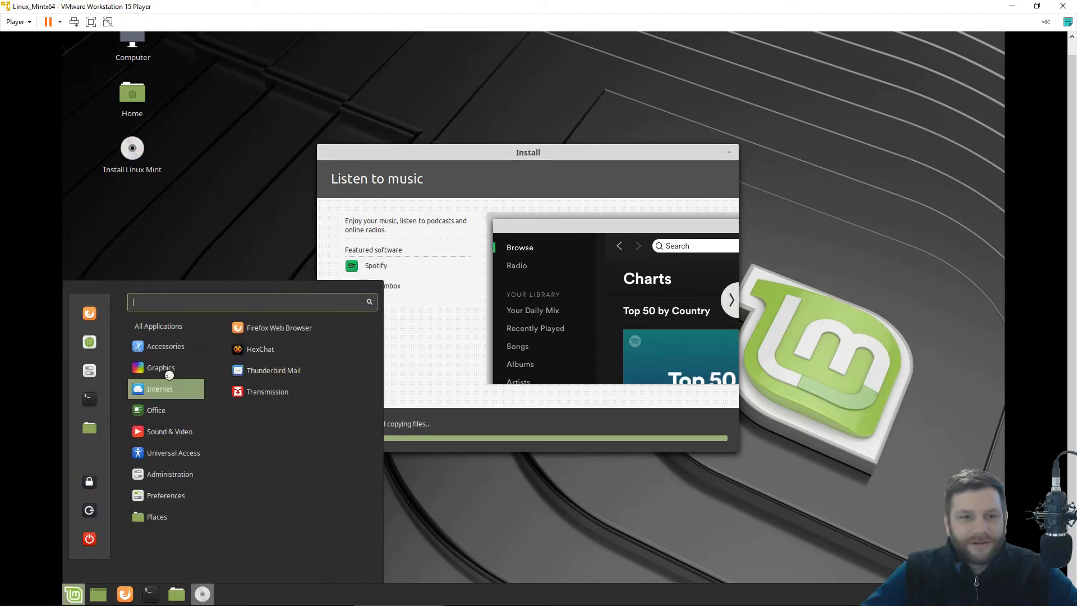
{"action": "mouse_move", "coordinate": [169, 375]}
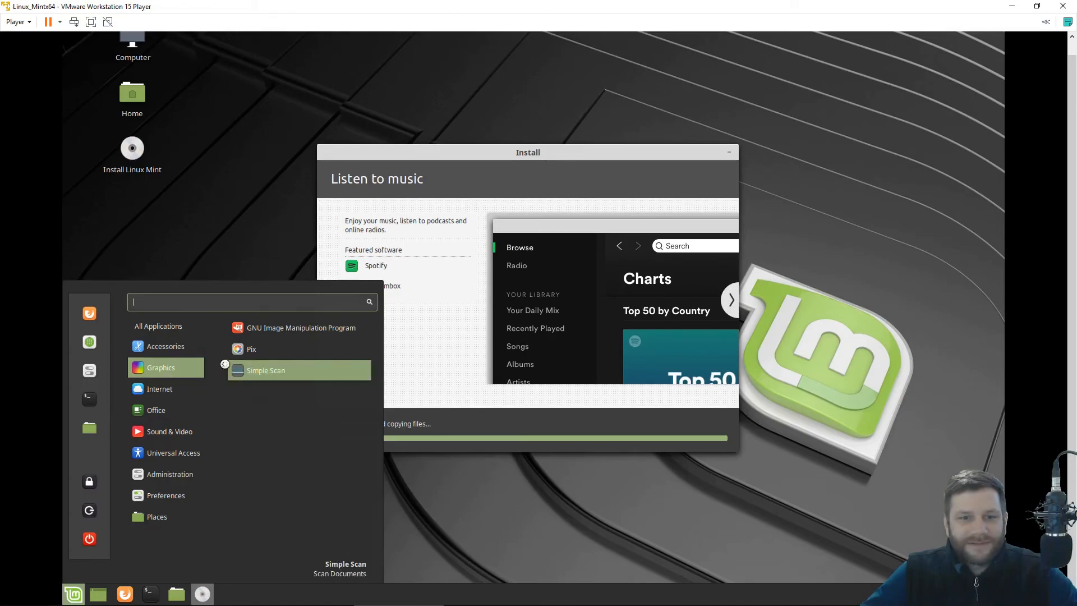
{"action": "mouse_move", "coordinate": [185, 346]}
{"action": "scroll", "coordinate": [295, 449], "scroll_direction": "down", "scroll_amount": 3}
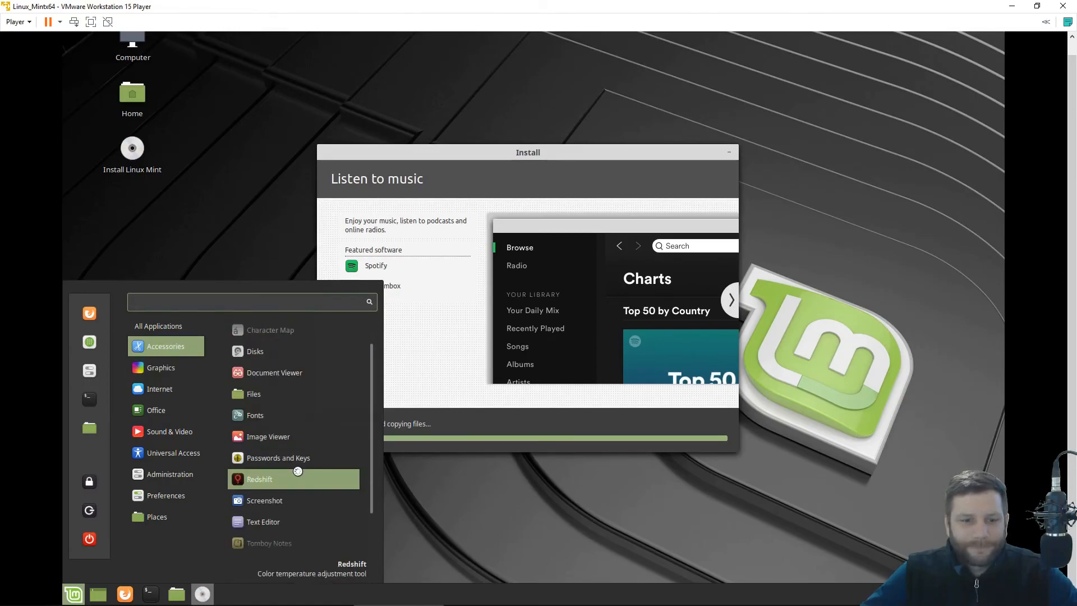
{"action": "mouse_move", "coordinate": [195, 495]}
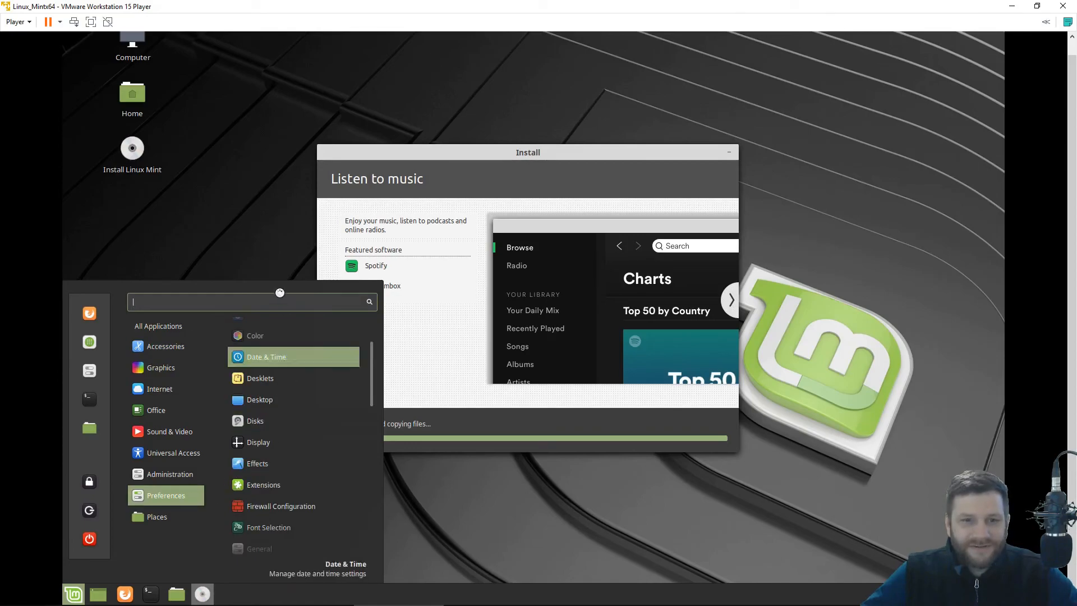
{"action": "left_click", "coordinate": [489, 151]}
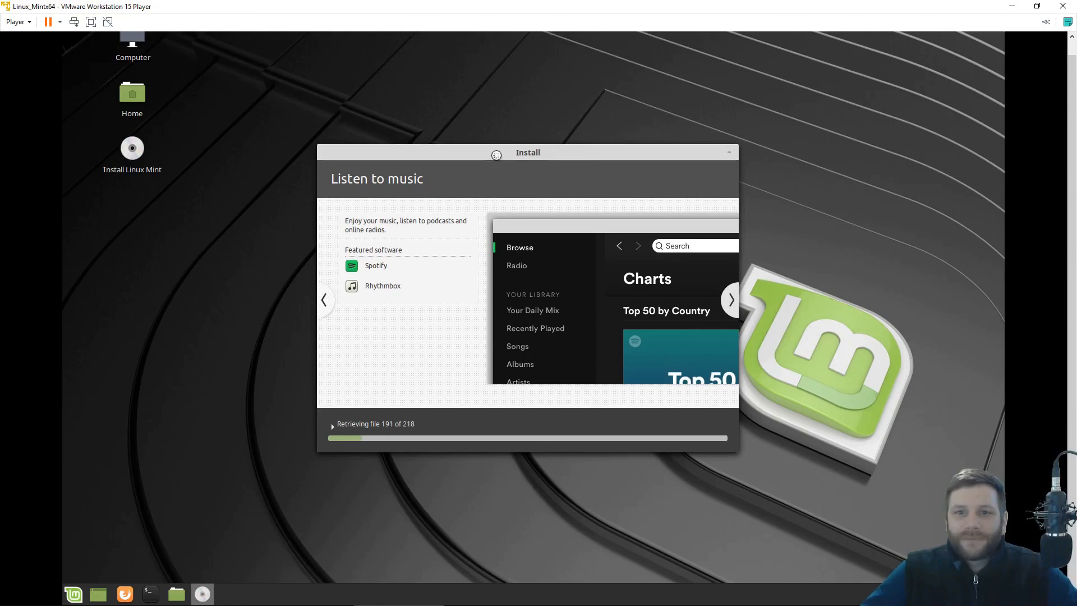
{"action": "left_click_drag", "start_coordinate": [494, 159], "coordinate": [490, 172]}
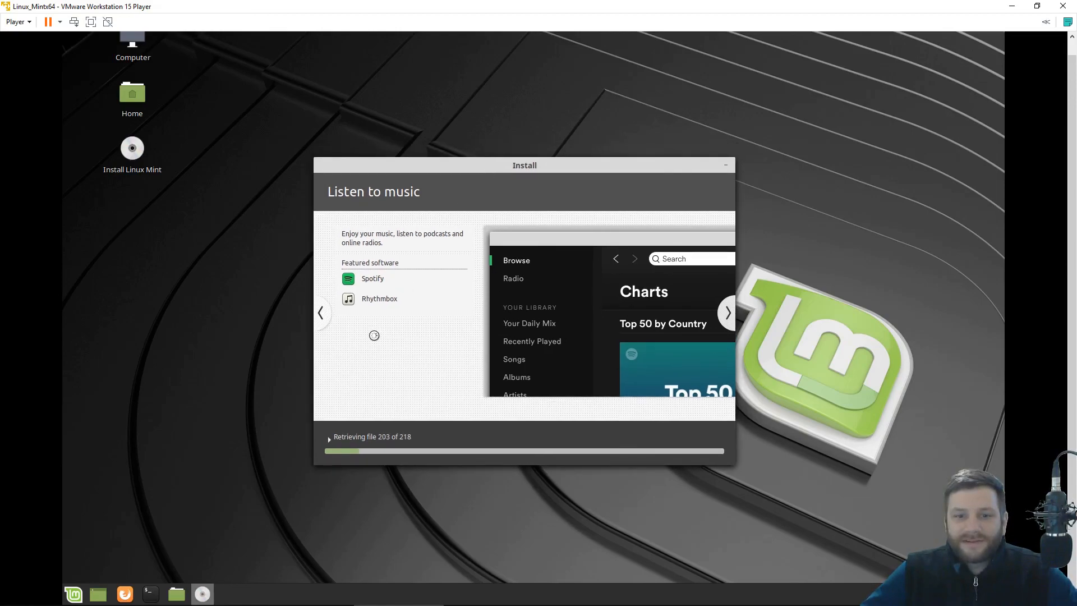